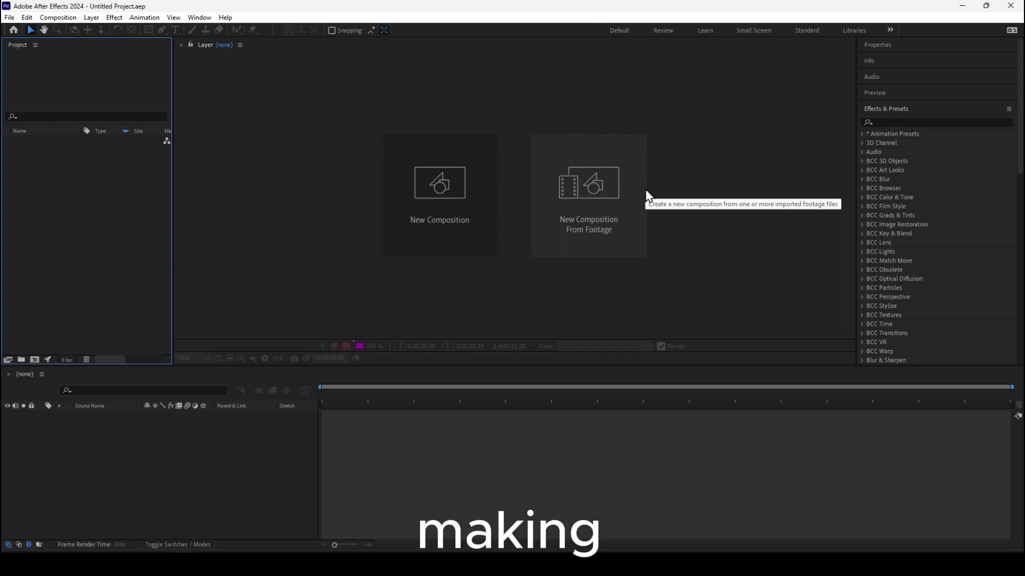
# Create Comp 1 with the default 1920×1080, 30 fps preset
pyautogui.click(466, 206)
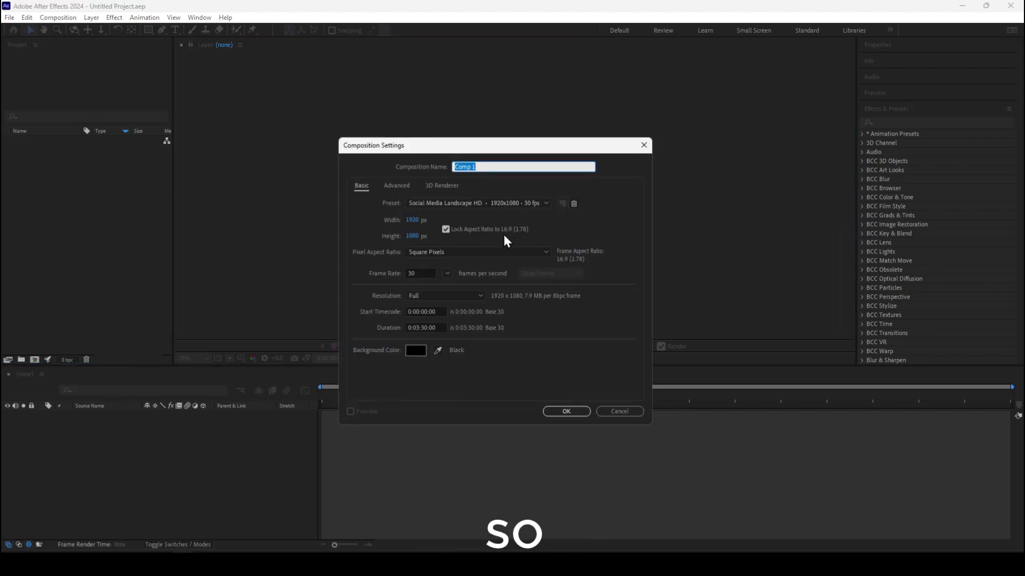
pyautogui.click(548, 409)
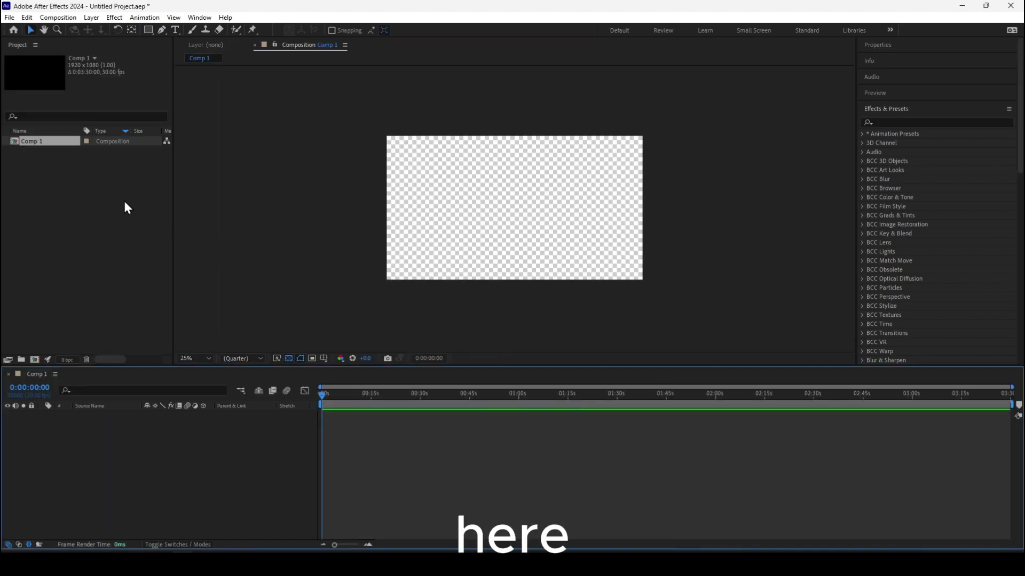
# Add the flower video and woman-8310751.jpg to Comp 1 as layers, then scrub to around 5 seconds
pyautogui.click(109, 188)
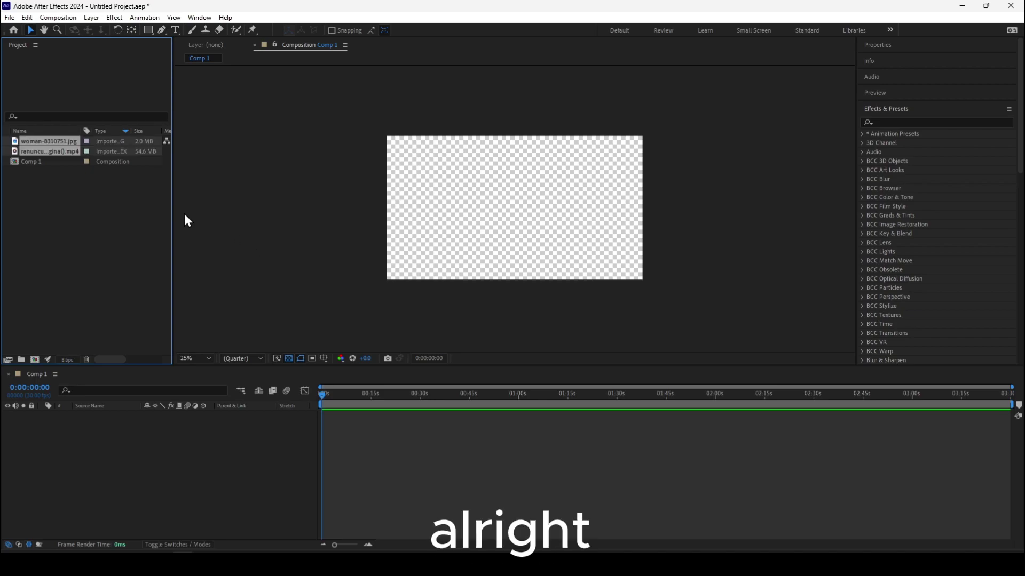
pyautogui.moveTo(62, 146); pyautogui.dragTo(247, 420)
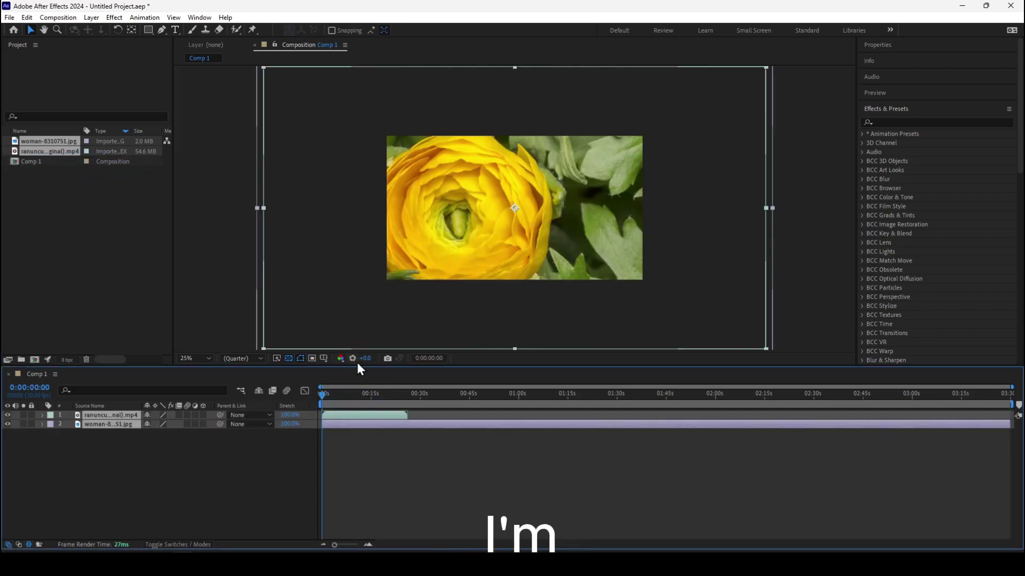
pyautogui.click(329, 446)
pyautogui.click(123, 419)
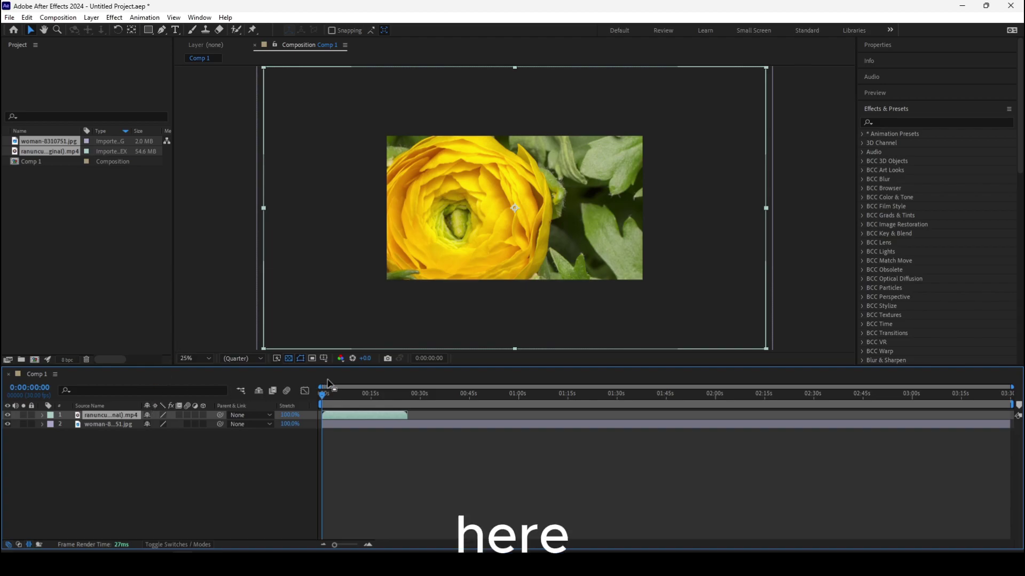
pyautogui.click(340, 398)
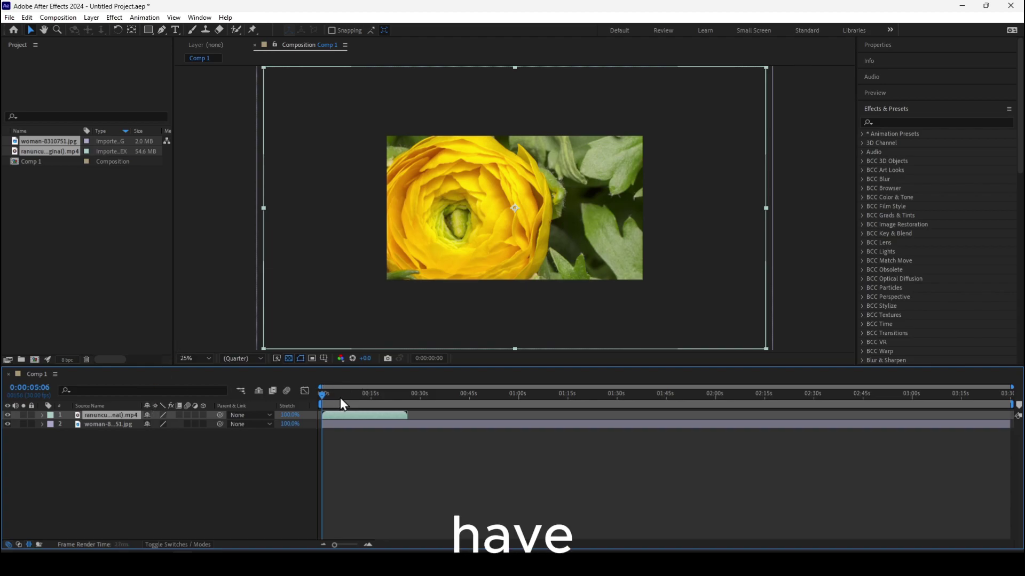
pyautogui.moveTo(341, 398)
pyautogui.mouseDown()
pyautogui.moveTo(478, 399)
pyautogui.moveTo(321, 404)
pyautogui.moveTo(332, 404)
pyautogui.mouseUp()
# Reposition and shrink the woman image, checking Comp 1's settings along the way
pyautogui.click(268, 346)
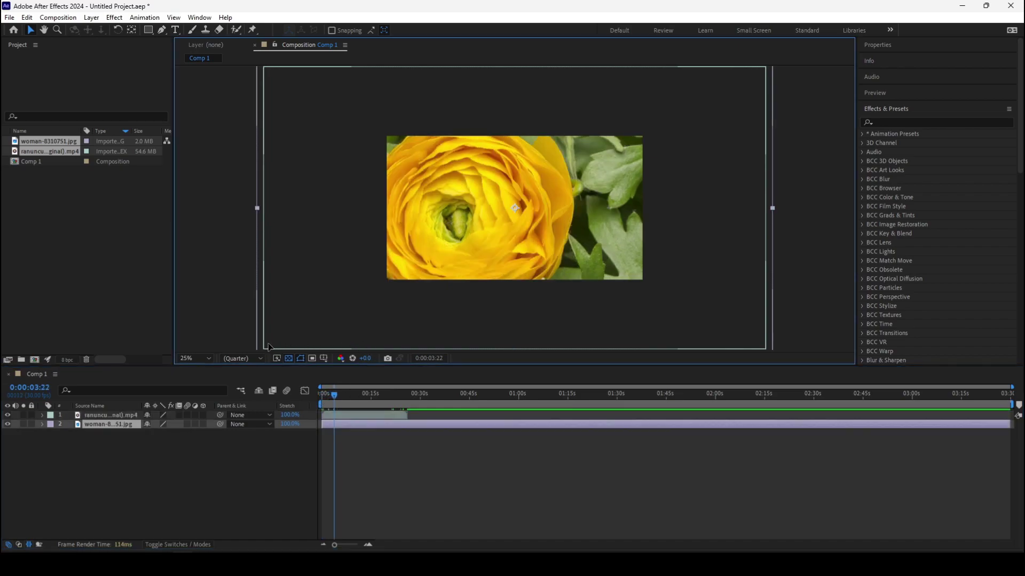
pyautogui.moveTo(268, 346); pyautogui.dragTo(307, 330)
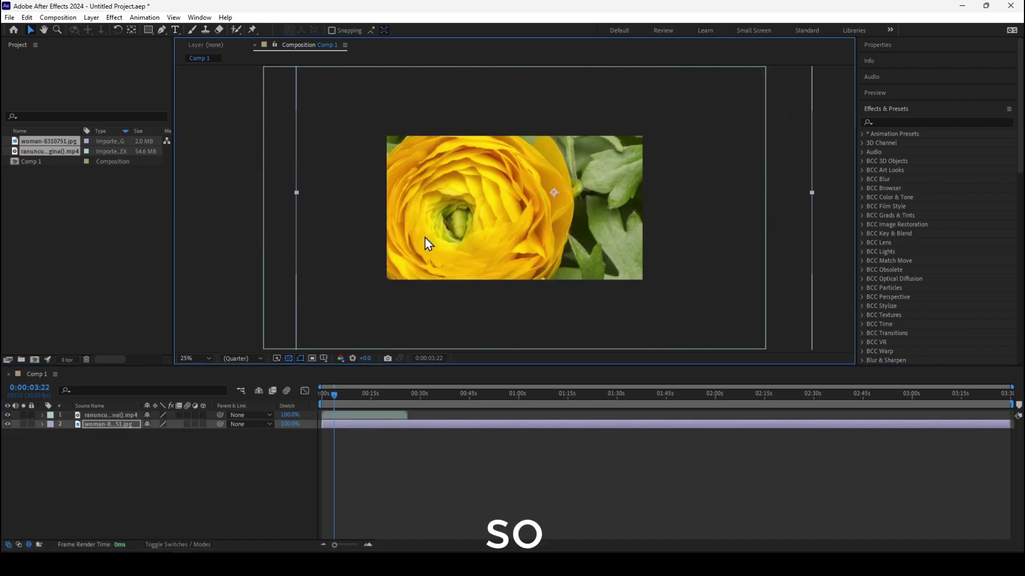
pyautogui.moveTo(426, 245); pyautogui.dragTo(407, 236)
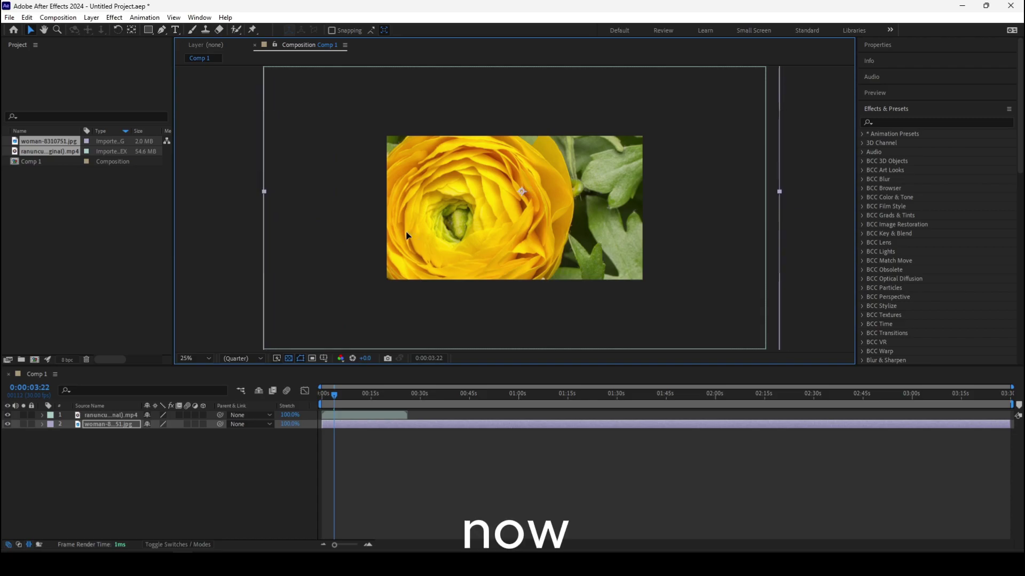
pyautogui.click(59, 17)
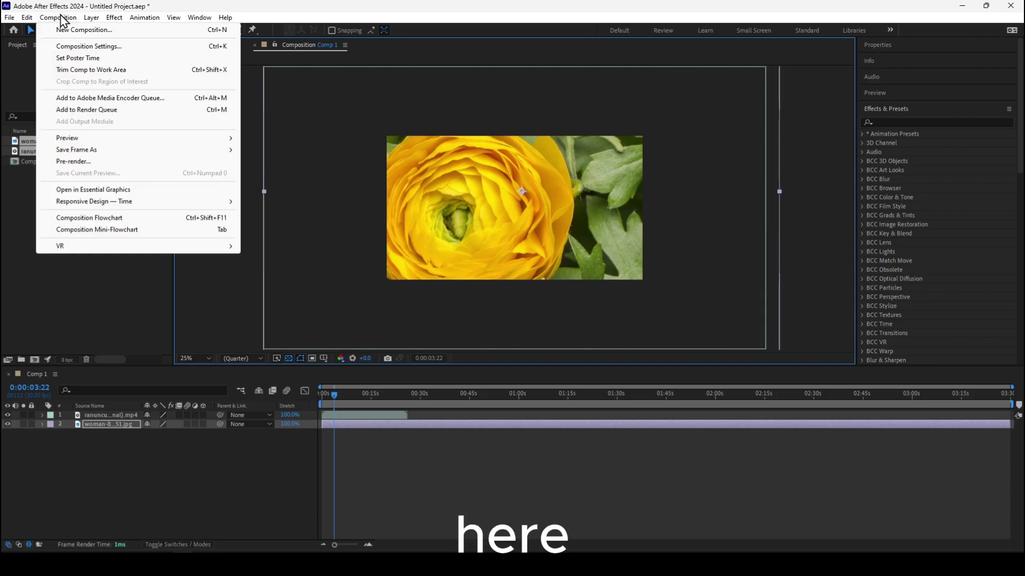
pyautogui.click(90, 46)
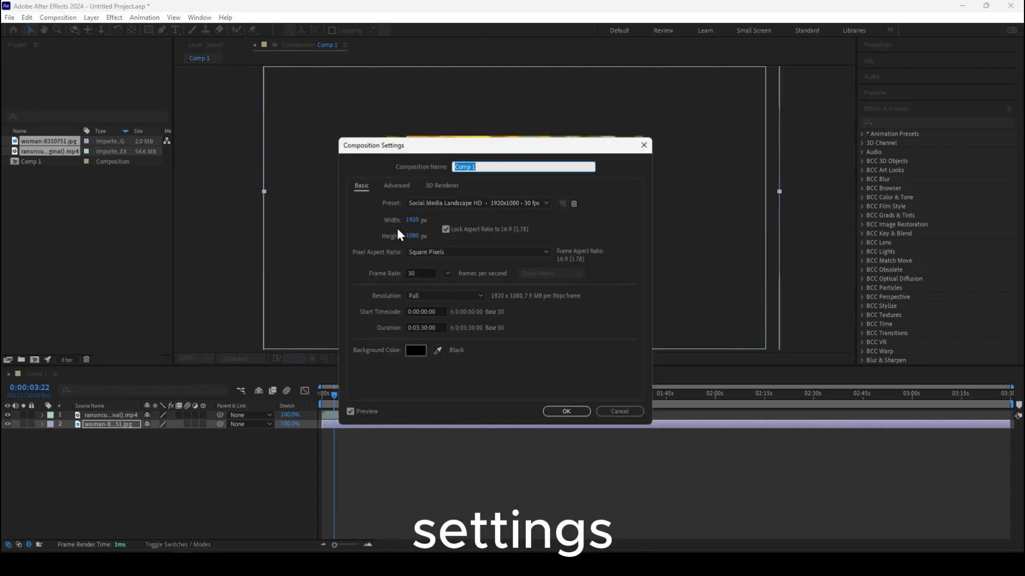
pyautogui.click(567, 410)
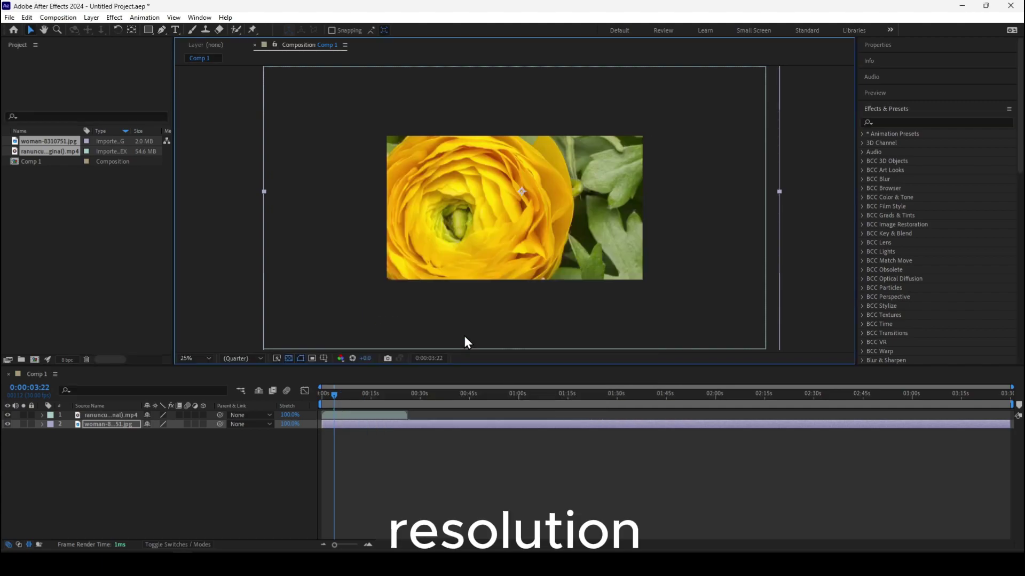
pyautogui.moveTo(267, 152); pyautogui.dragTo(388, 137)
# Scale the flower video toward the composition frame and move it up
pyautogui.click(298, 257)
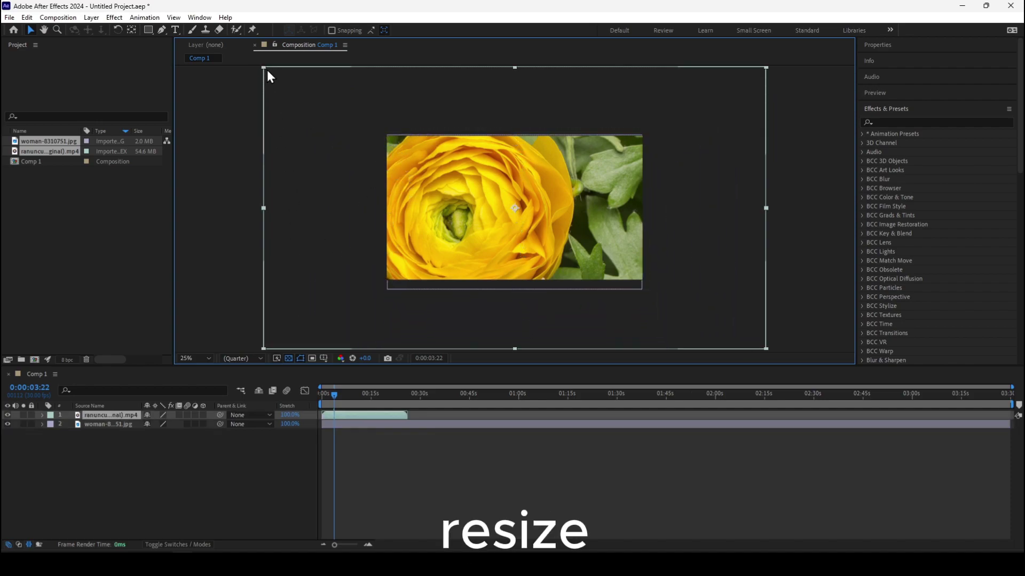
pyautogui.moveTo(267, 71); pyautogui.dragTo(444, 178)
pyautogui.click(518, 153)
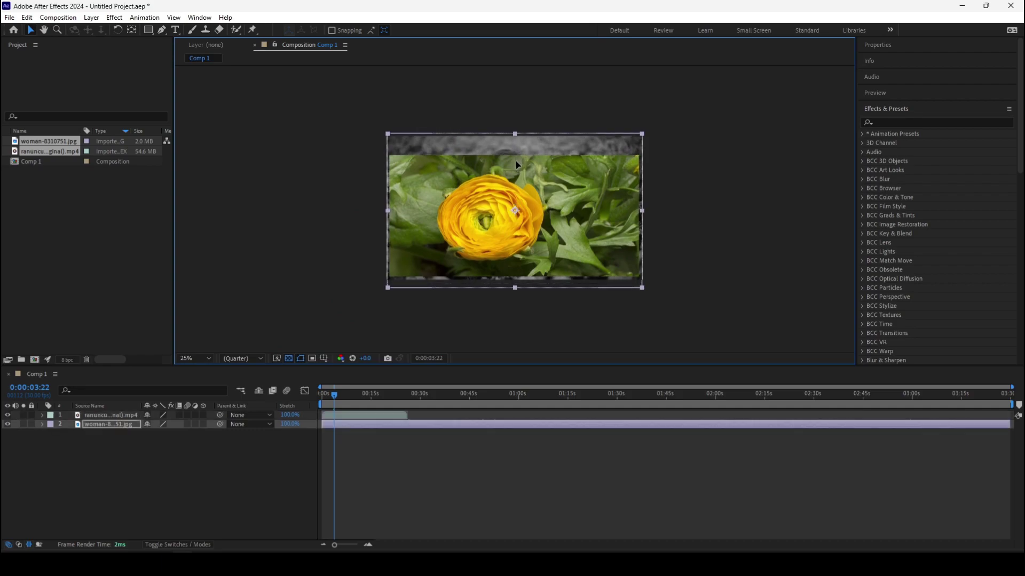
pyautogui.click(401, 414)
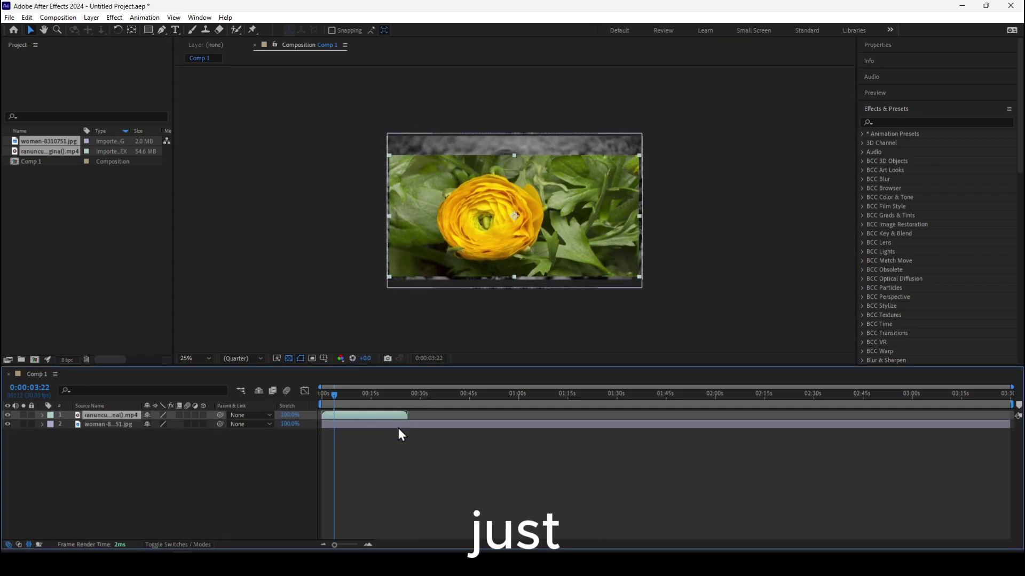
pyautogui.click(399, 426)
pyautogui.click(391, 418)
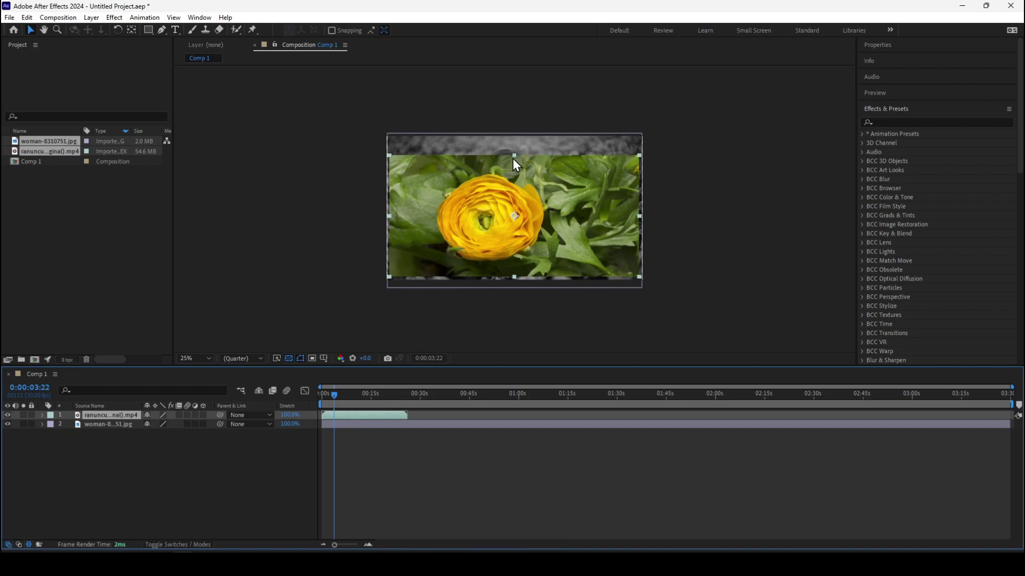
pyautogui.moveTo(513, 155); pyautogui.dragTo(513, 130)
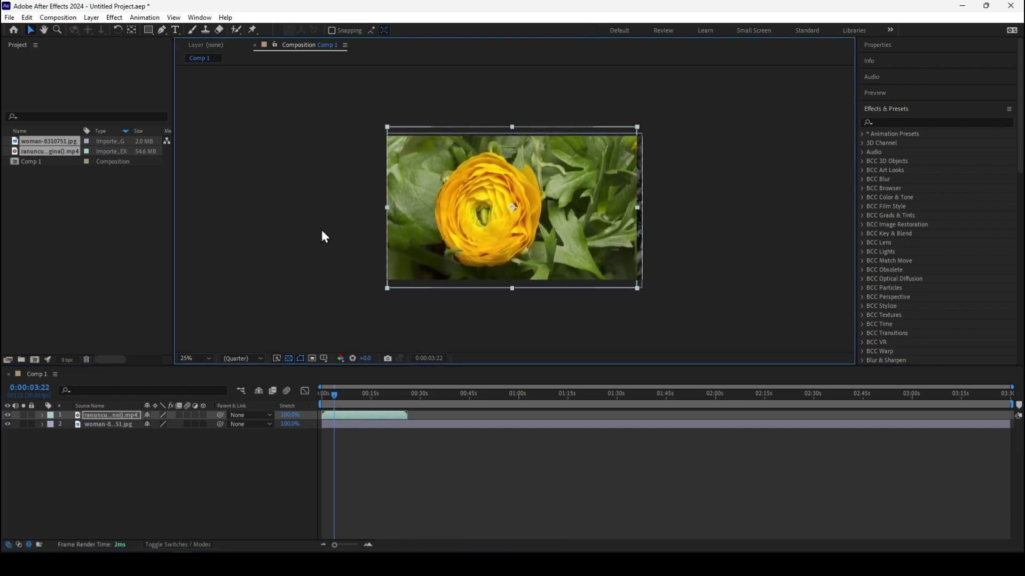
# Hide the woman image layer and enlarge the flower video to cover the whole frame
pyautogui.click(7, 424)
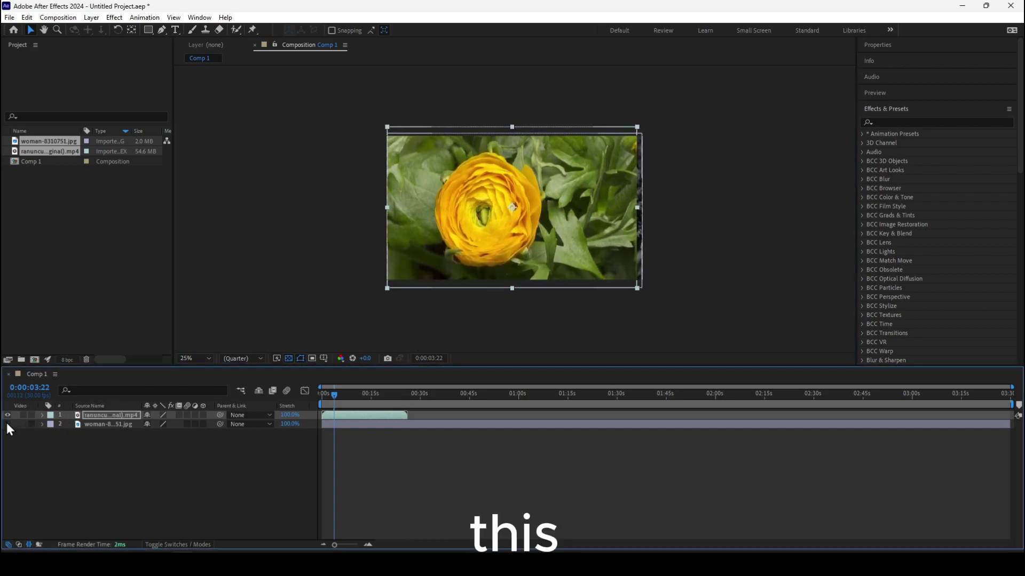
pyautogui.moveTo(425, 250)
pyautogui.mouseDown()
pyautogui.moveTo(438, 246)
pyautogui.moveTo(423, 242)
pyautogui.mouseUp()
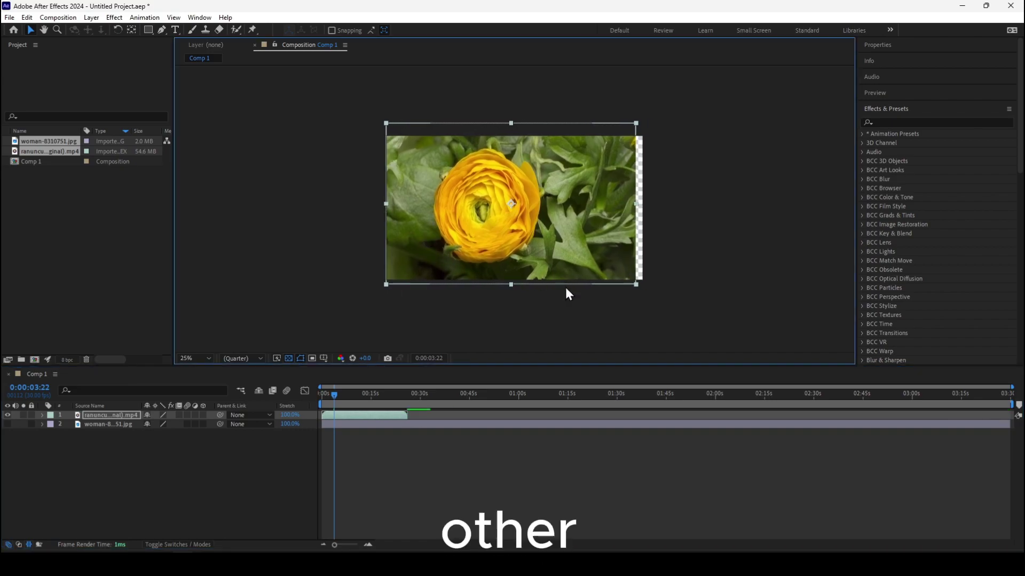
pyautogui.moveTo(640, 286); pyautogui.dragTo(628, 261)
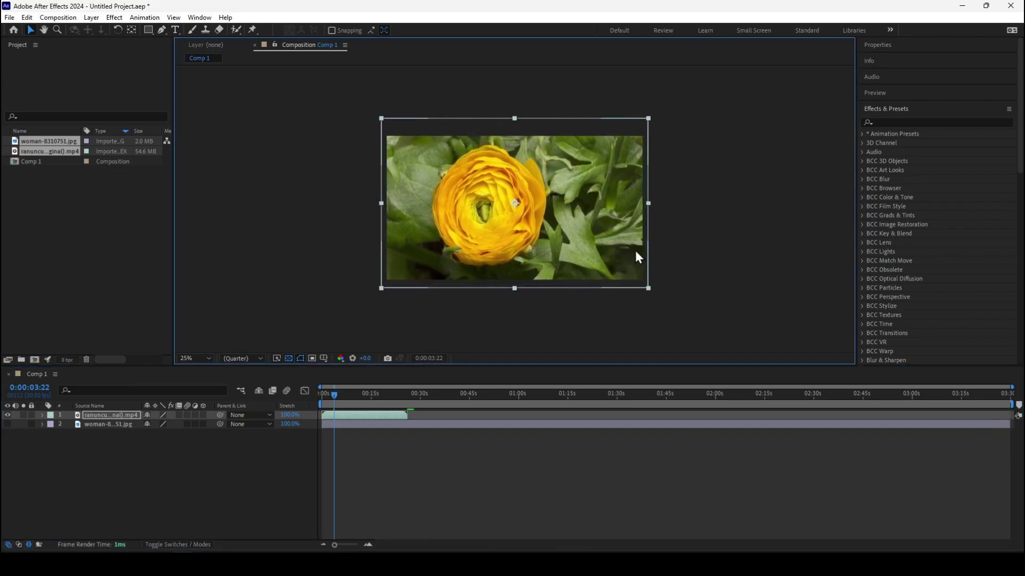
pyautogui.click(887, 122)
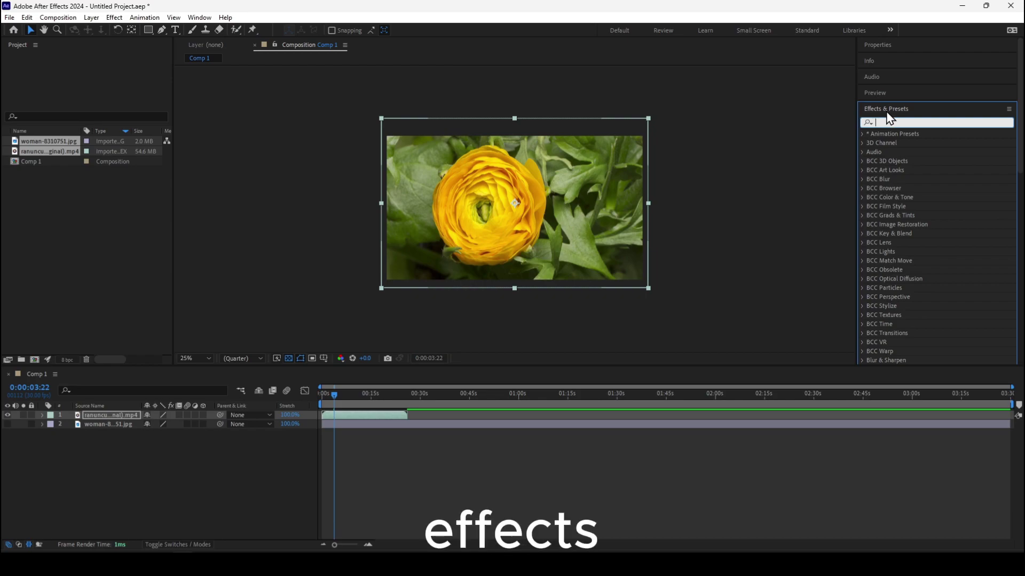
# Close the Effects & Presets panel from its panel menu, then reopen it from the Window menu
pyautogui.click(211, 19)
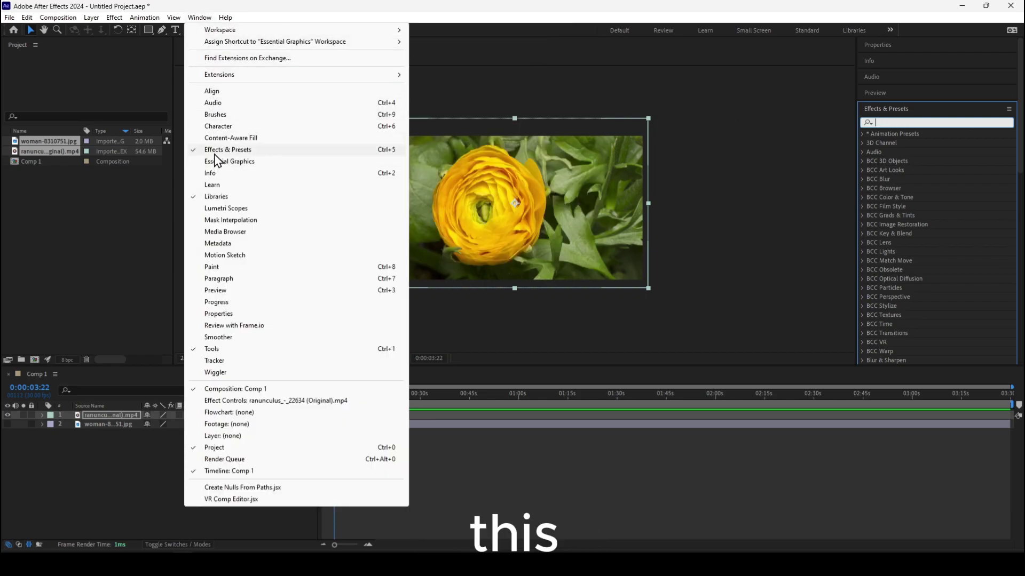
pyautogui.click(1009, 109)
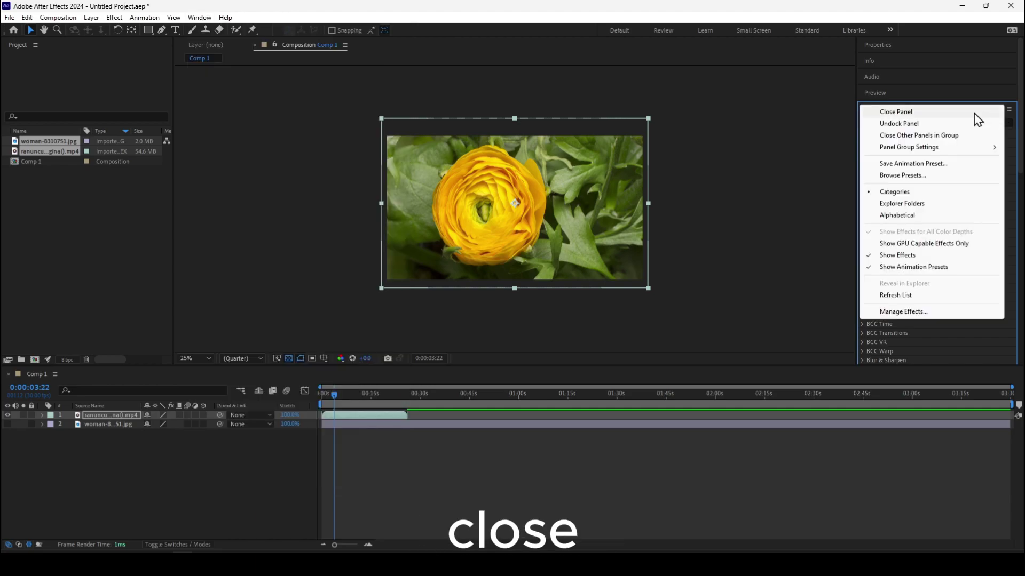
pyautogui.click(965, 113)
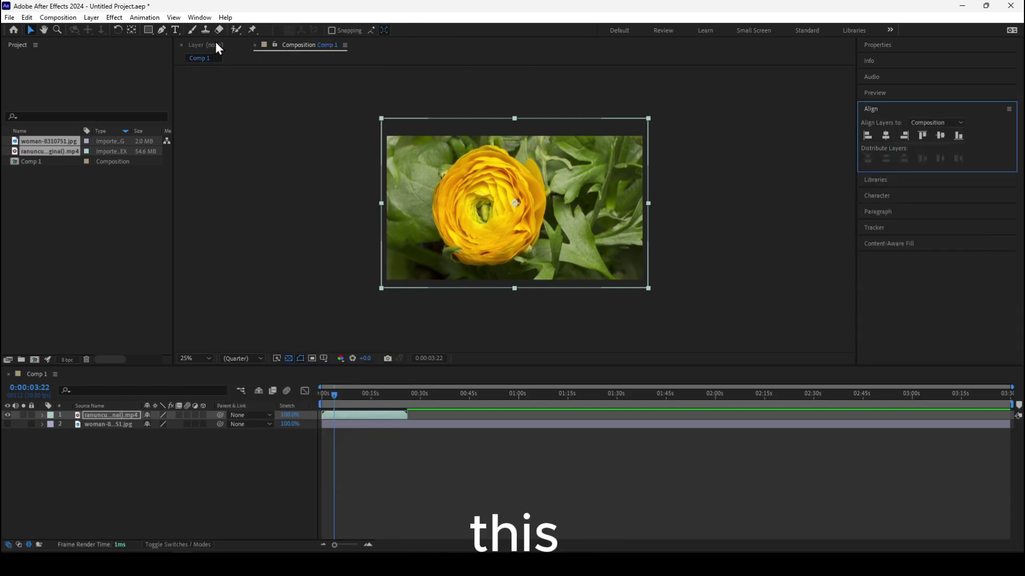
pyautogui.click(199, 17)
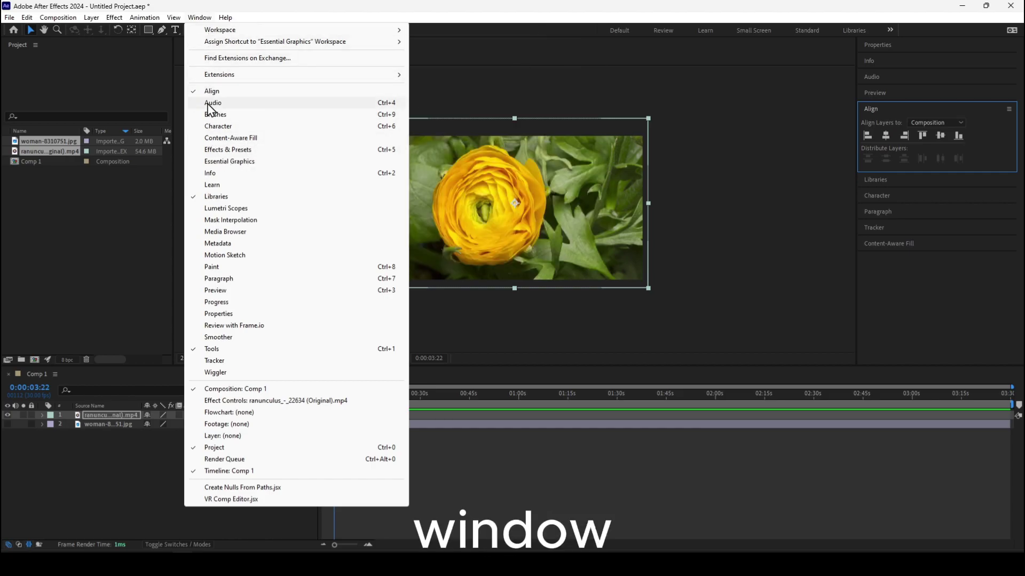
pyautogui.click(222, 151)
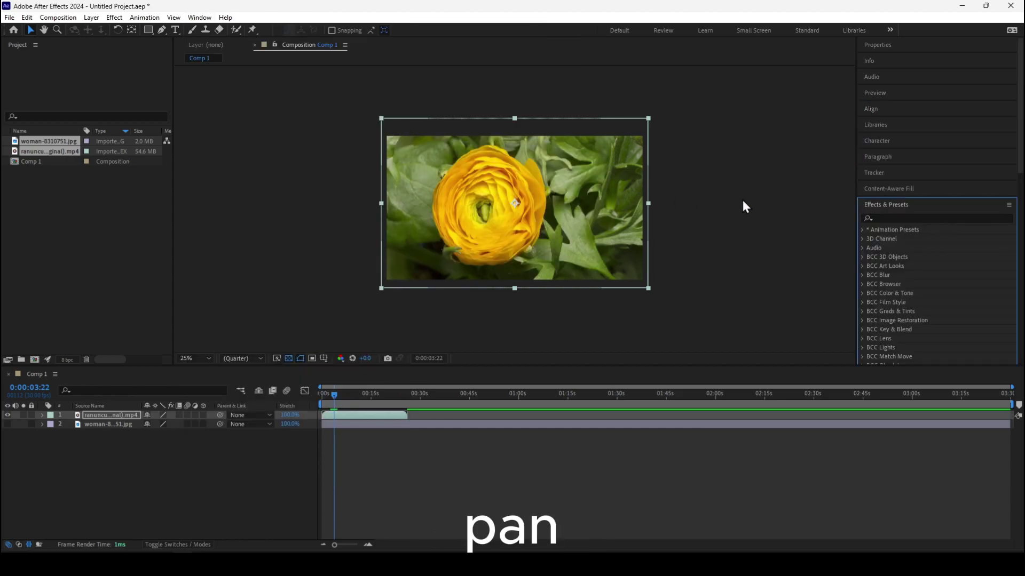
# Search 'crop' and drag the Crop Edges preset onto the flower video layer
pyautogui.click(913, 217)
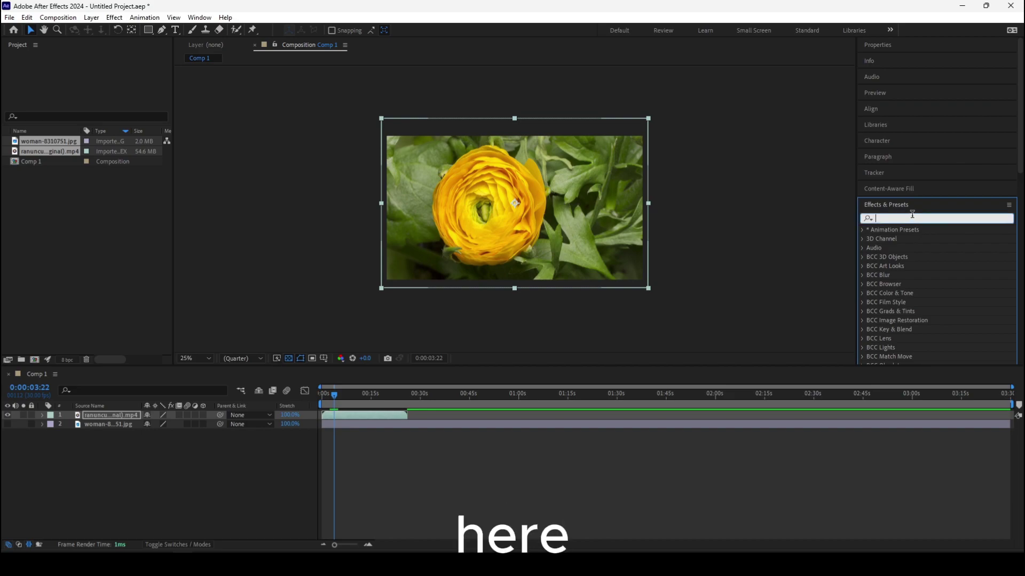
pyautogui.write('crop')
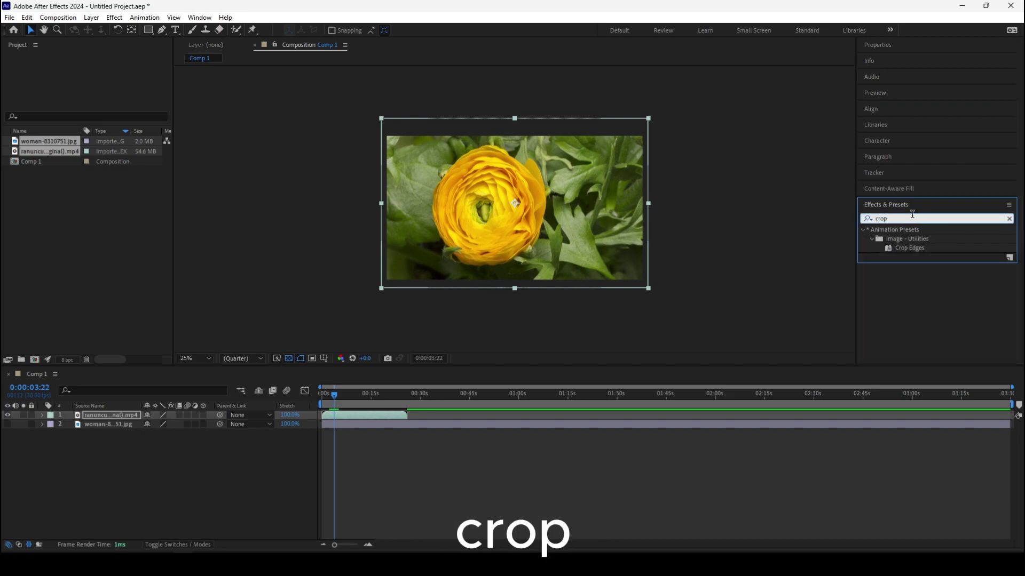
pyautogui.moveTo(904, 248); pyautogui.dragTo(372, 415)
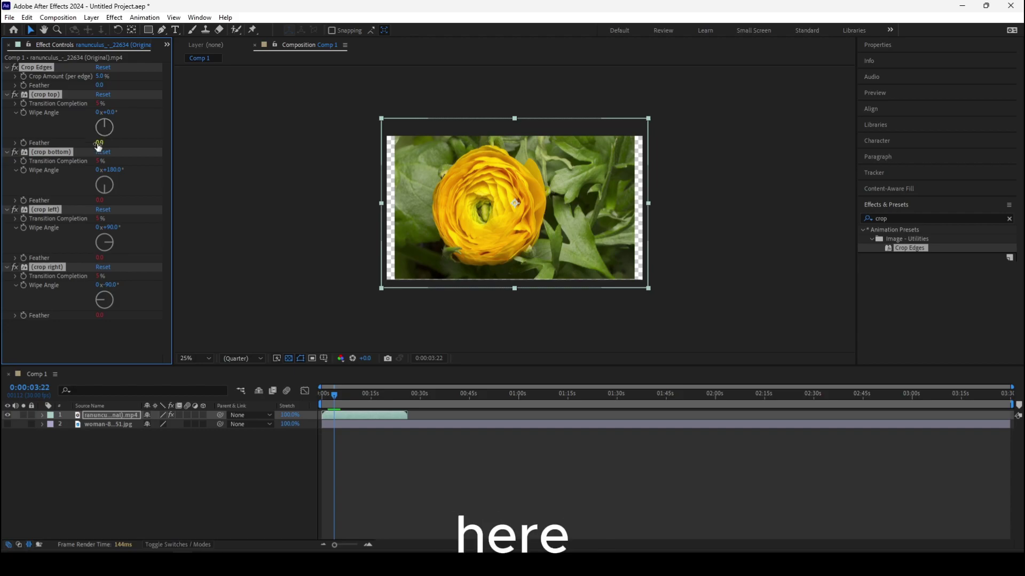
# Expand the flower layer's effects, select Crop Edges through crop right, and reveal their expressions
pyautogui.click(42, 415)
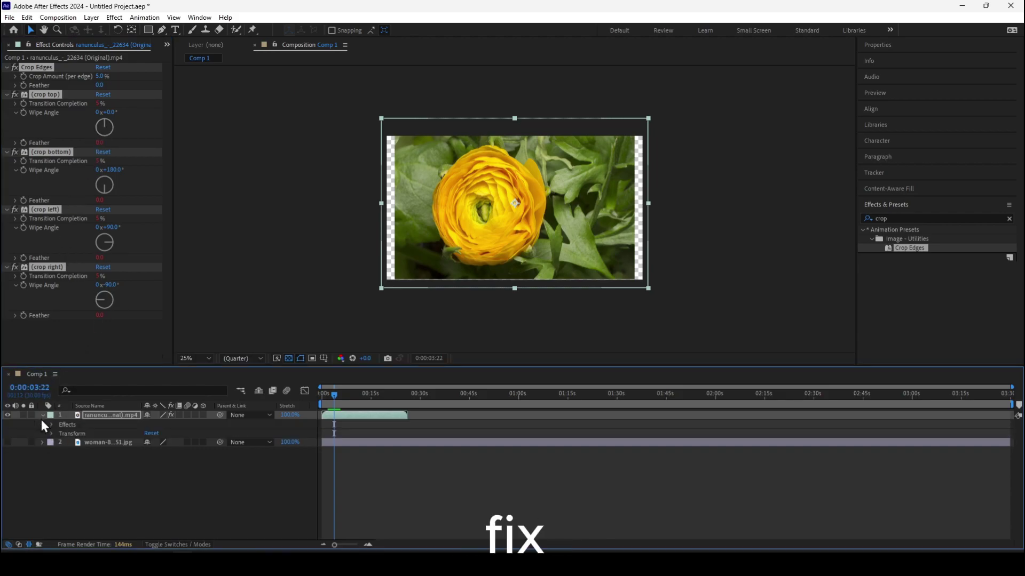
pyautogui.click(51, 426)
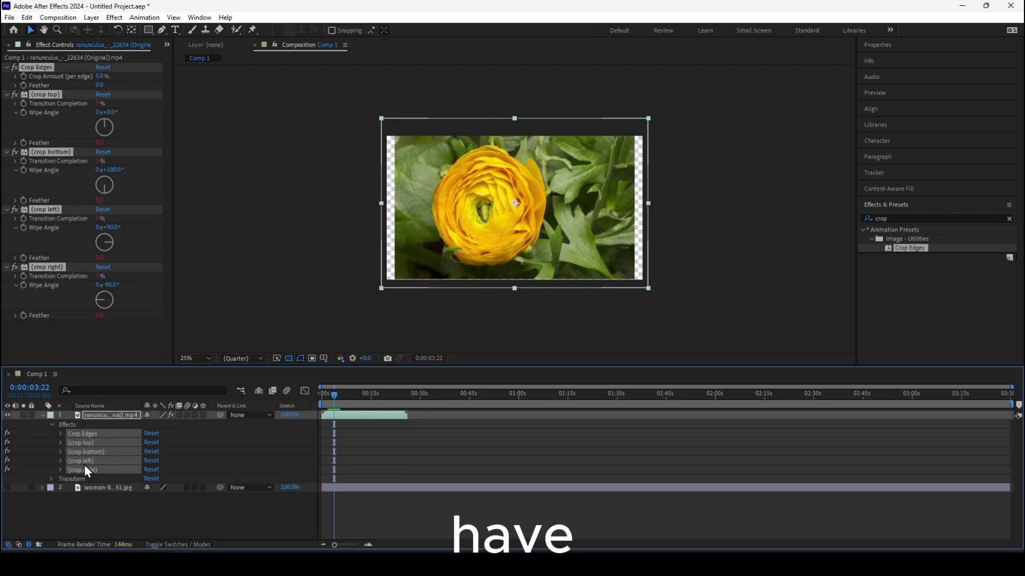
pyautogui.click(72, 441)
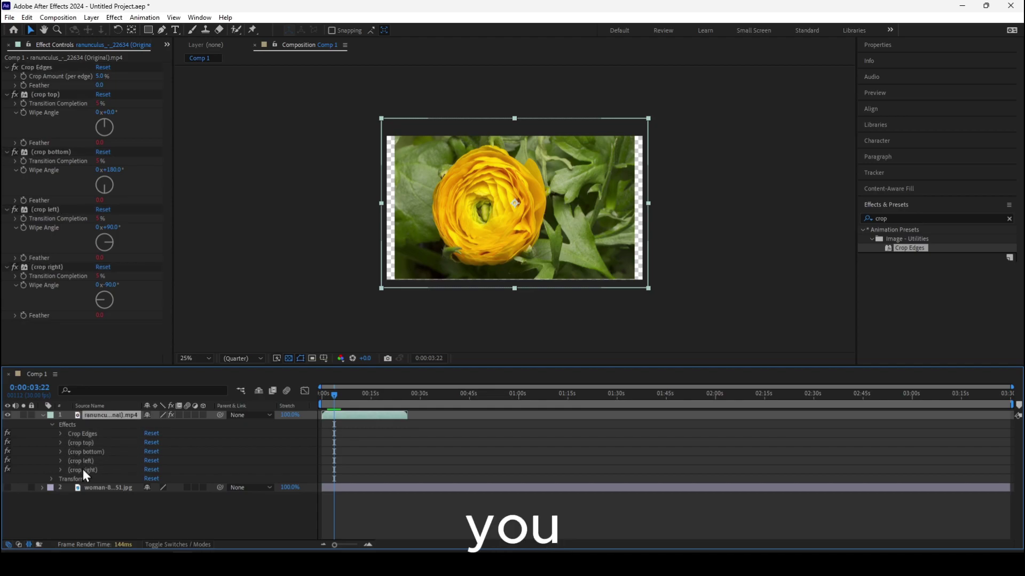
pyautogui.click(72, 431)
pyautogui.keyDown('ctrl'); pyautogui.click(83, 470); pyautogui.keyUp('ctrl')
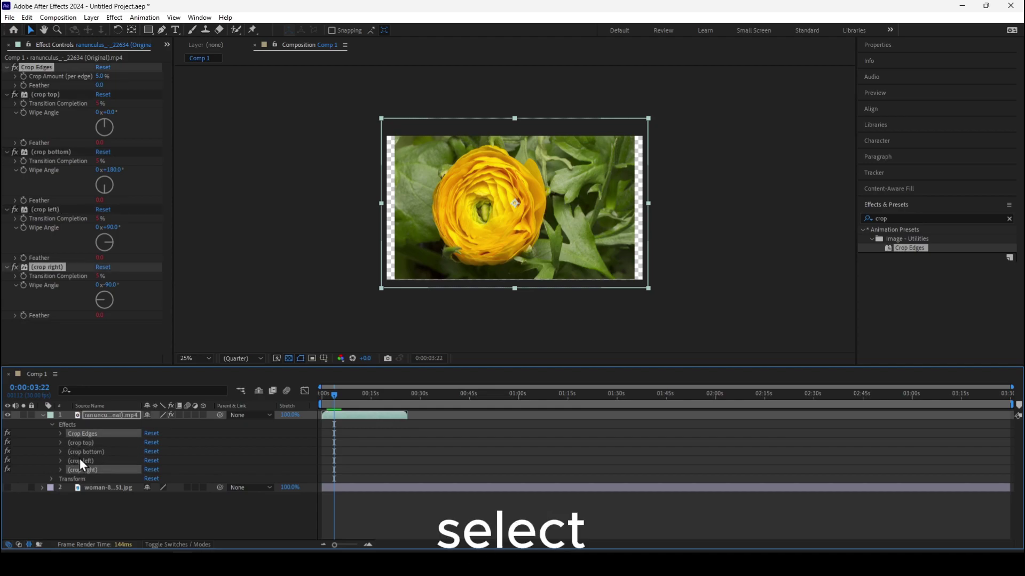
pyautogui.click(82, 460)
pyautogui.click(72, 433)
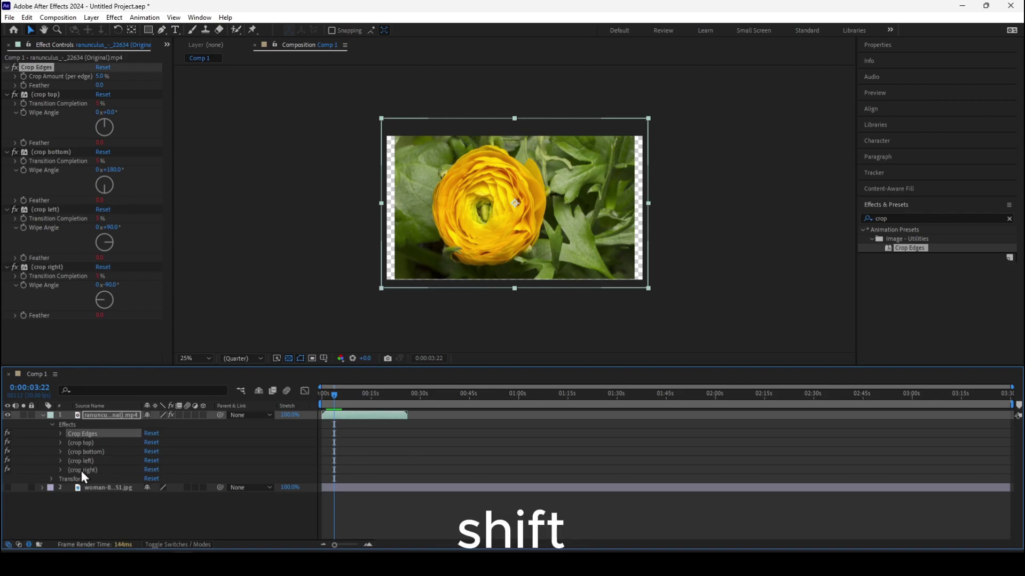
pyautogui.keyDown('shift'); pyautogui.click(81, 470); pyautogui.keyUp('shift')
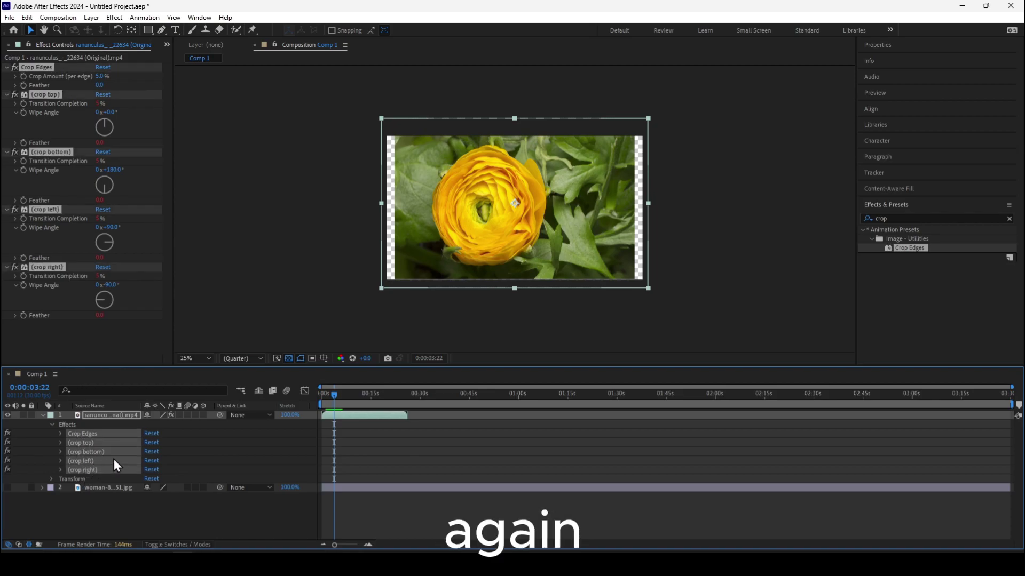
pyautogui.press('u')
pyautogui.press('u')
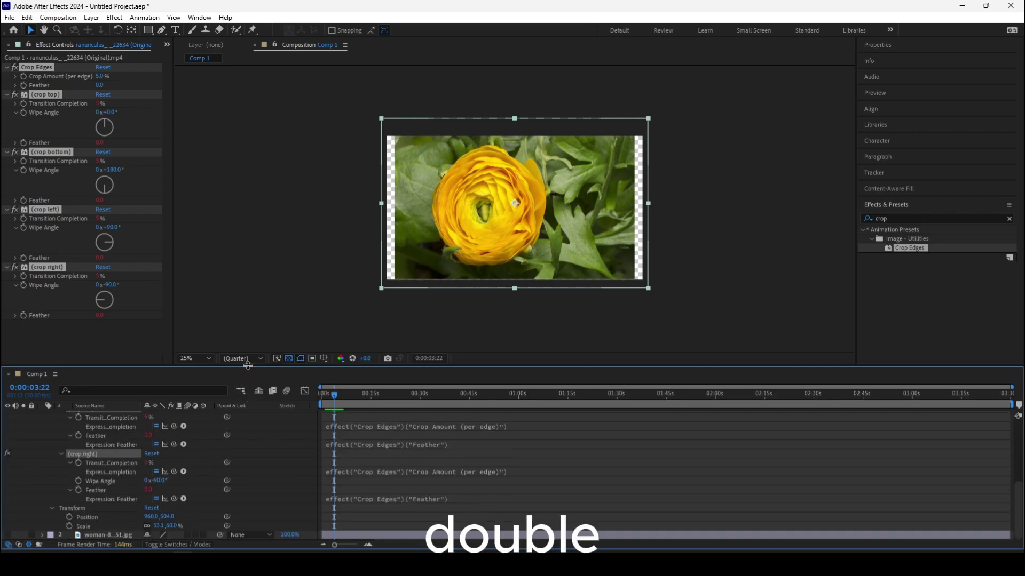
# Enlarge the timeline and remove the expression from crop top's Transition Completion
pyautogui.moveTo(249, 369); pyautogui.dragTo(229, 201)
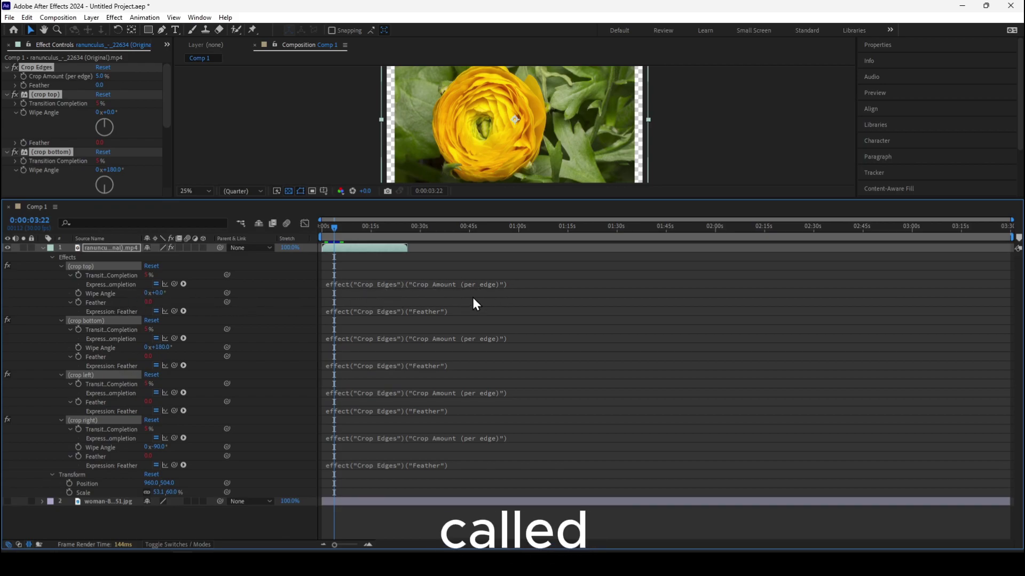
pyautogui.click(78, 267)
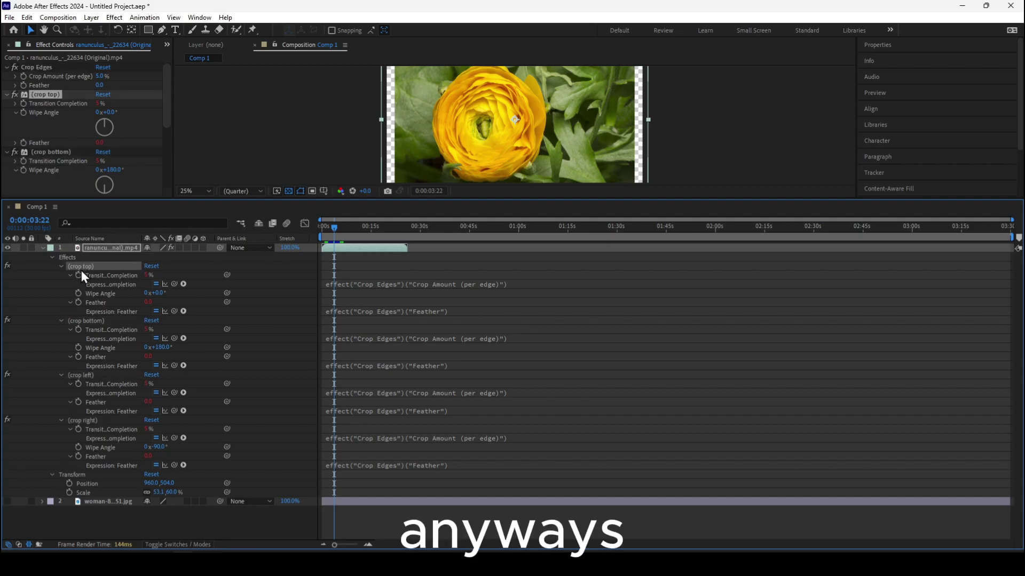
pyautogui.click(70, 276)
pyautogui.click(70, 274)
pyautogui.click(78, 275)
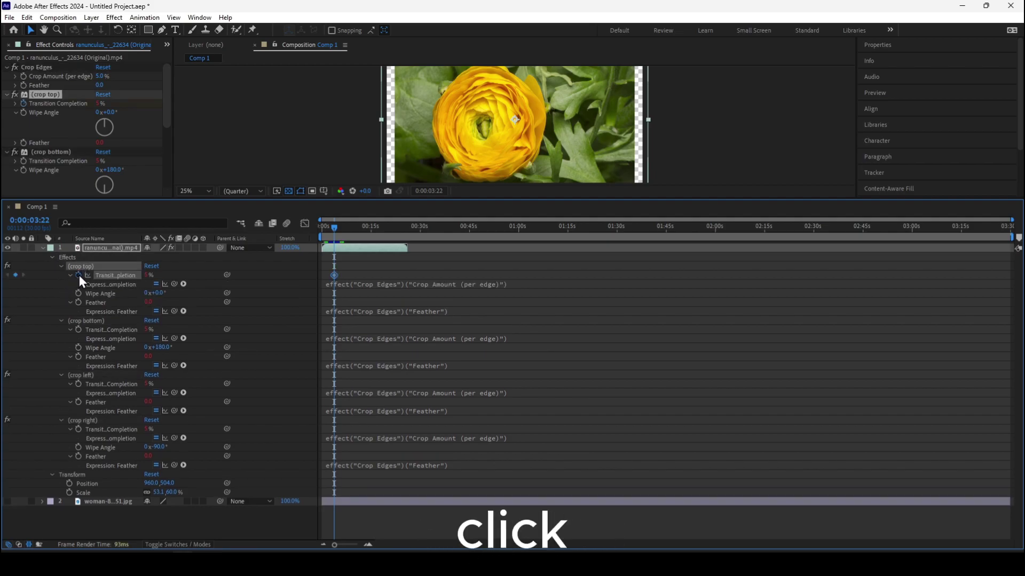
pyautogui.press('Home')
pyautogui.click(79, 275)
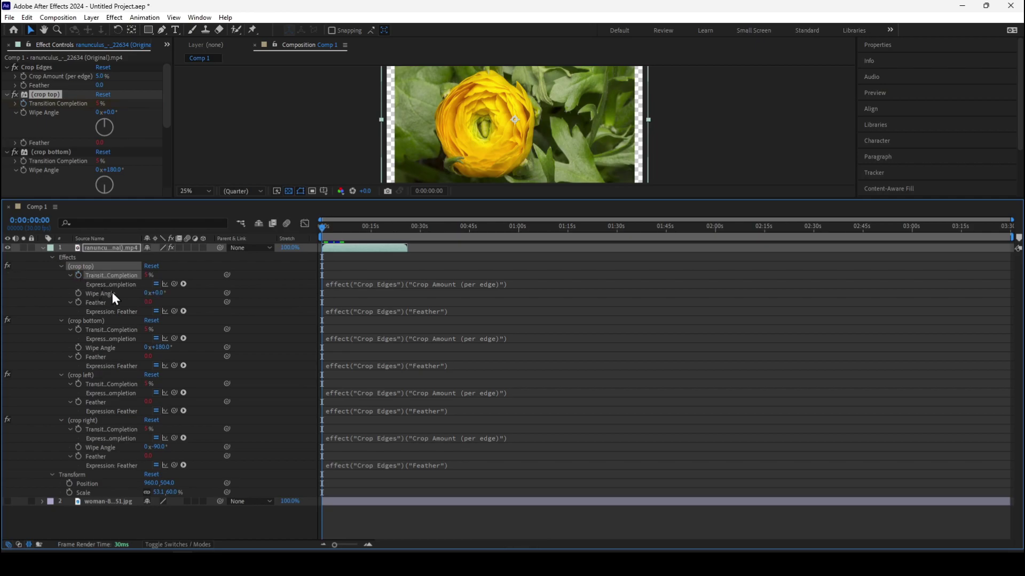
pyautogui.hotkey('ctrl', 'z')
pyautogui.press('k')
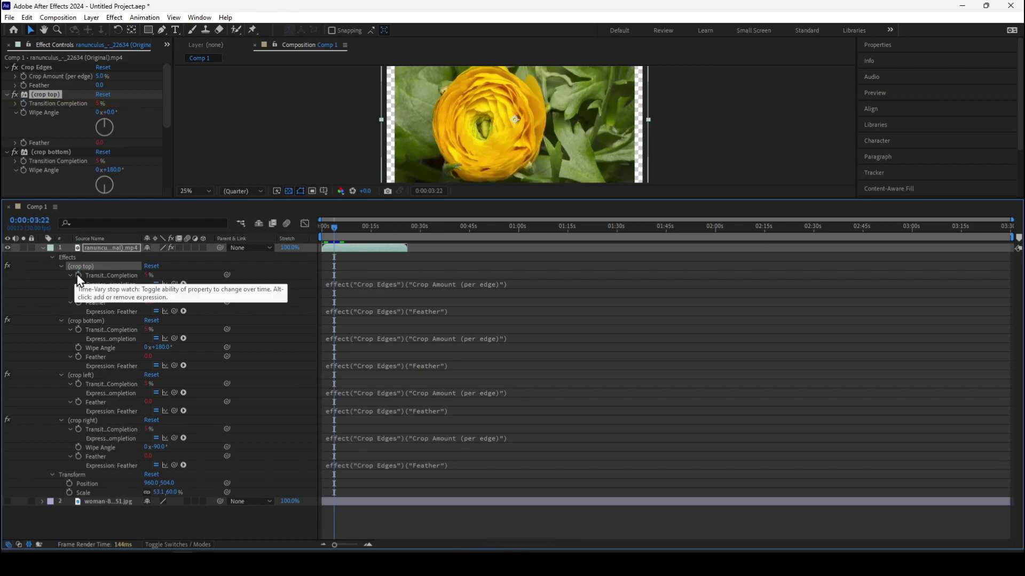
pyautogui.click(69, 275)
pyautogui.click(69, 274)
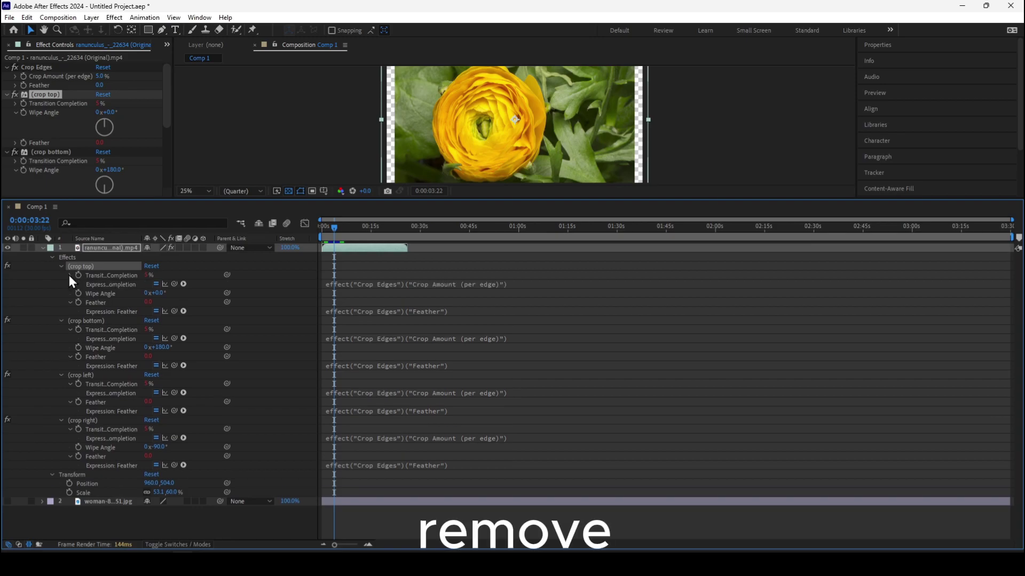
pyautogui.click(68, 275)
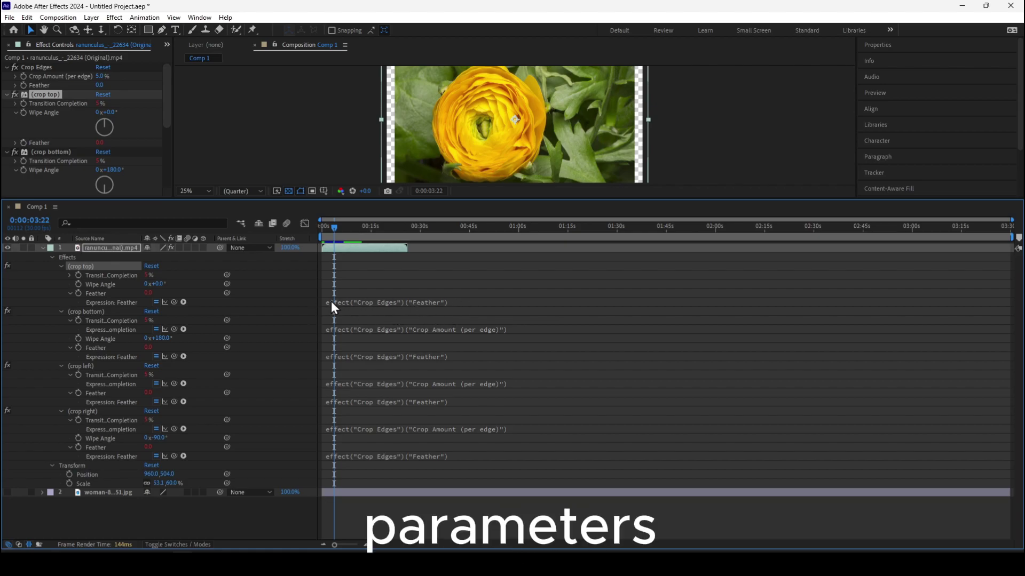
# Delete the remaining Feather and Transition Completion expressions on crop top, bottom, left and right
pyautogui.keyDown('alt'); pyautogui.click(78, 293); pyautogui.keyUp('alt')
pyautogui.keyDown('alt'); pyautogui.click(77, 311); pyautogui.keyUp('alt')
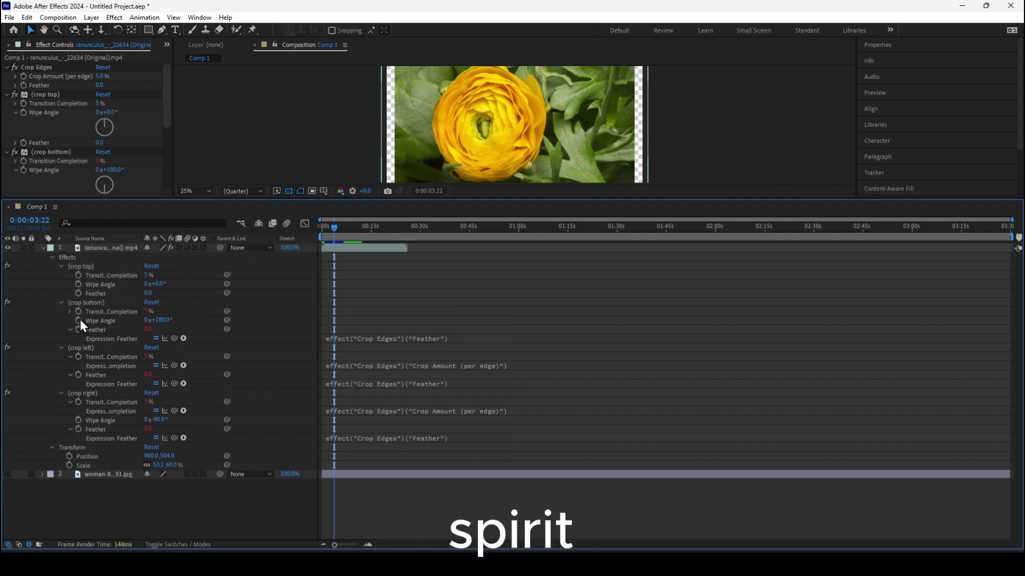
pyautogui.keyDown('alt'); pyautogui.click(79, 331); pyautogui.keyUp('alt')
pyautogui.keyDown('alt'); pyautogui.click(80, 348); pyautogui.keyUp('alt')
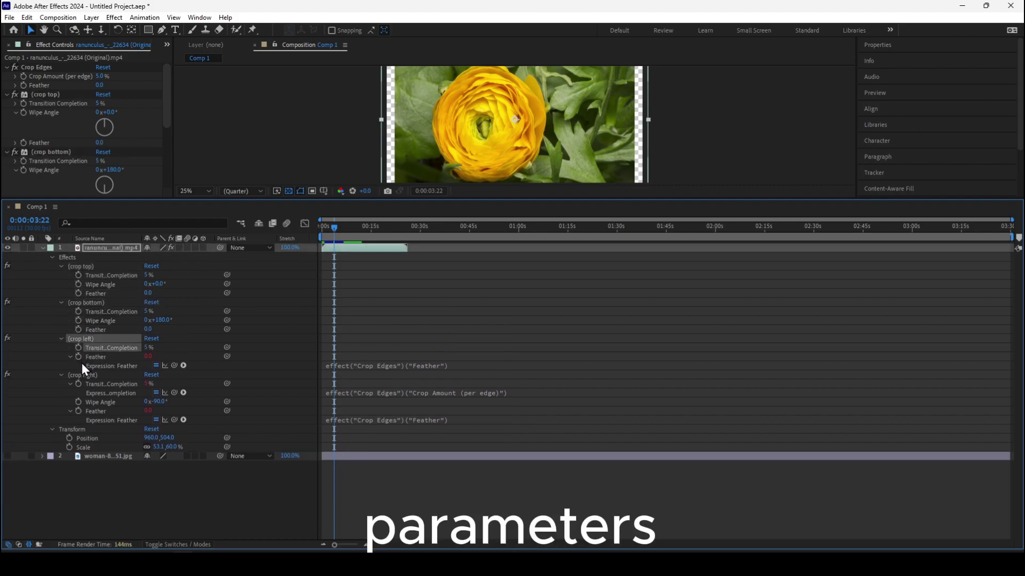
pyautogui.keyDown('alt'); pyautogui.click(79, 357); pyautogui.keyUp('alt')
pyautogui.keyDown('alt'); pyautogui.click(78, 375); pyautogui.keyUp('alt')
pyautogui.keyDown('alt'); pyautogui.click(79, 393); pyautogui.keyUp('alt')
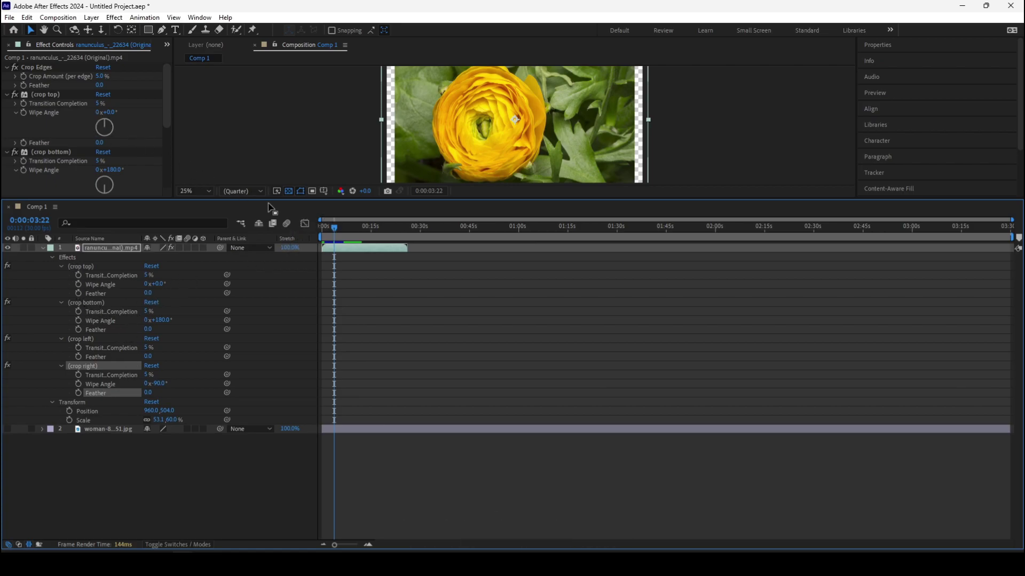
pyautogui.moveTo(378, 211); pyautogui.dragTo(398, 383)
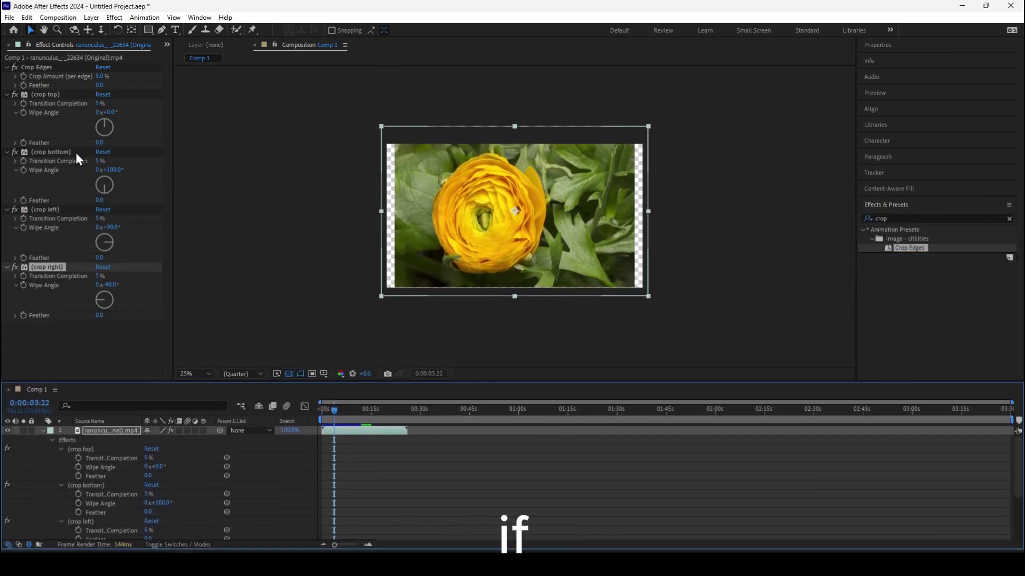
# Crop the top and bottom of the flower clip and scale it down in the composition
pyautogui.click(37, 93)
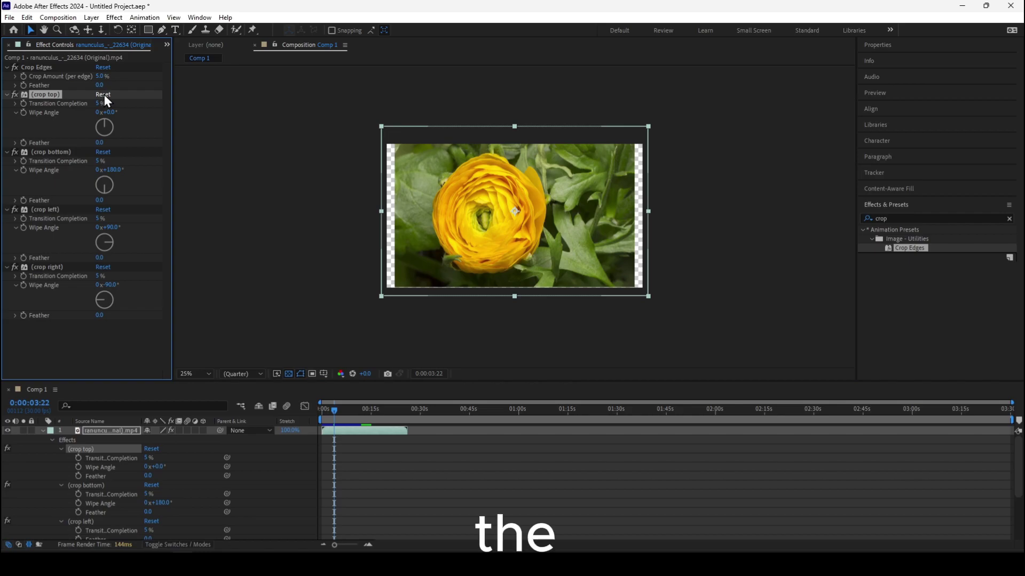
pyautogui.moveTo(99, 104)
pyautogui.mouseDown()
pyautogui.moveTo(120, 108)
pyautogui.moveTo(96, 107)
pyautogui.mouseUp()
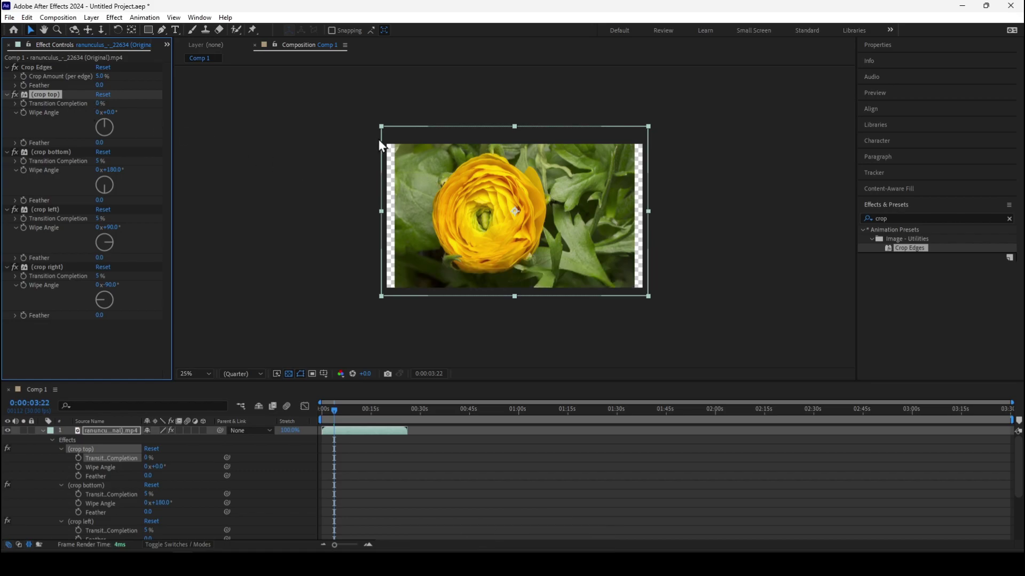
pyautogui.moveTo(382, 126); pyautogui.dragTo(430, 177)
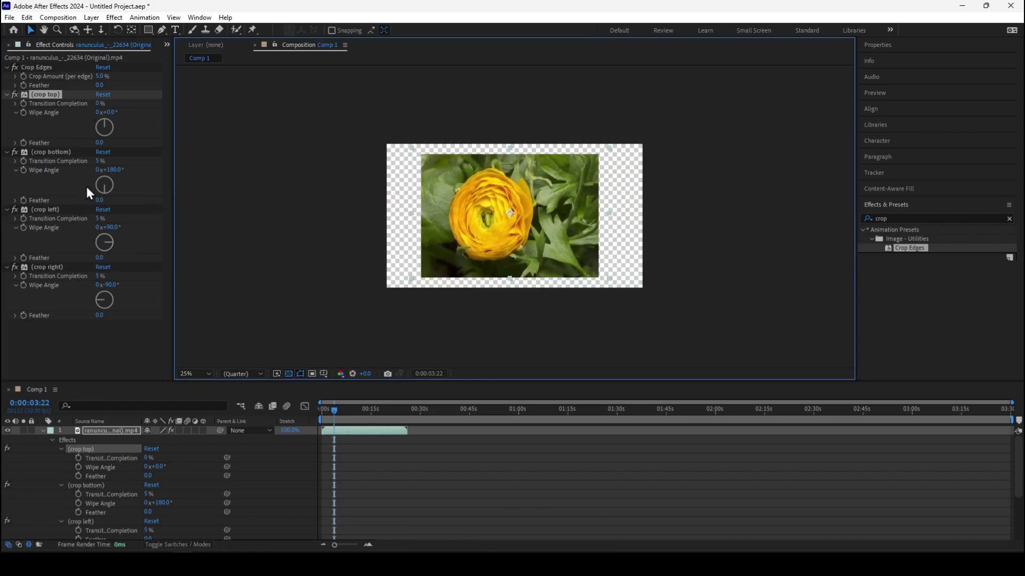
pyautogui.moveTo(100, 161)
pyautogui.mouseDown()
pyautogui.moveTo(130, 163)
pyautogui.moveTo(85, 174)
pyautogui.mouseUp()
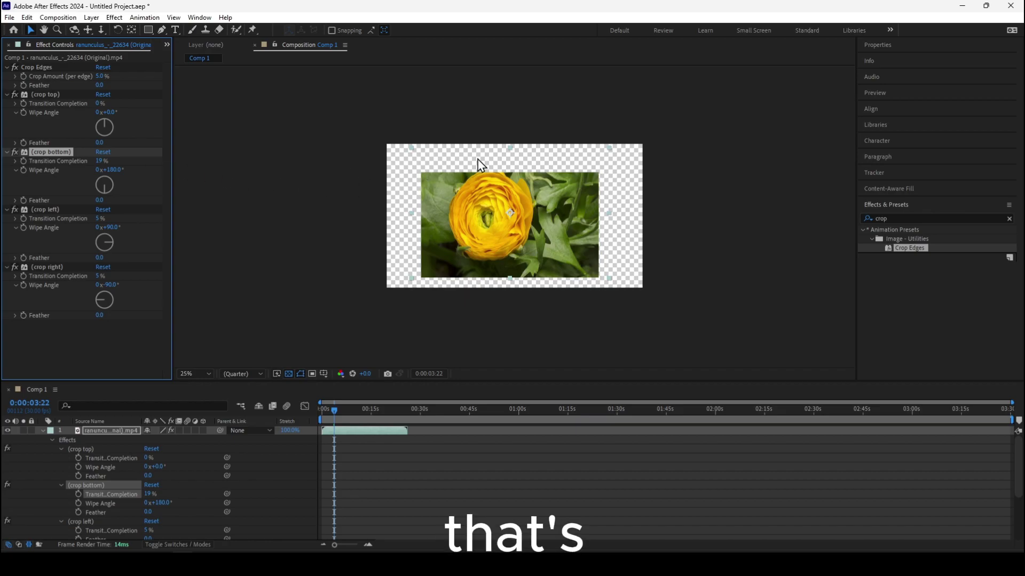
pyautogui.moveTo(113, 161); pyautogui.dragTo(37, 197)
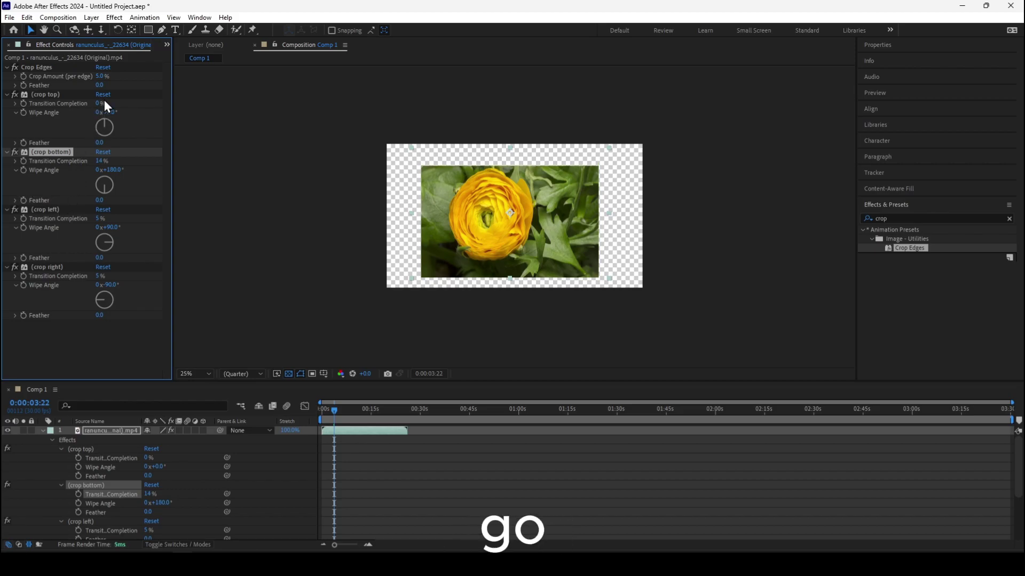
# Refine the crops: trim the top slightly, left edge to 17%, right edge to 34%
pyautogui.moveTo(99, 103); pyautogui.dragTo(160, 108)
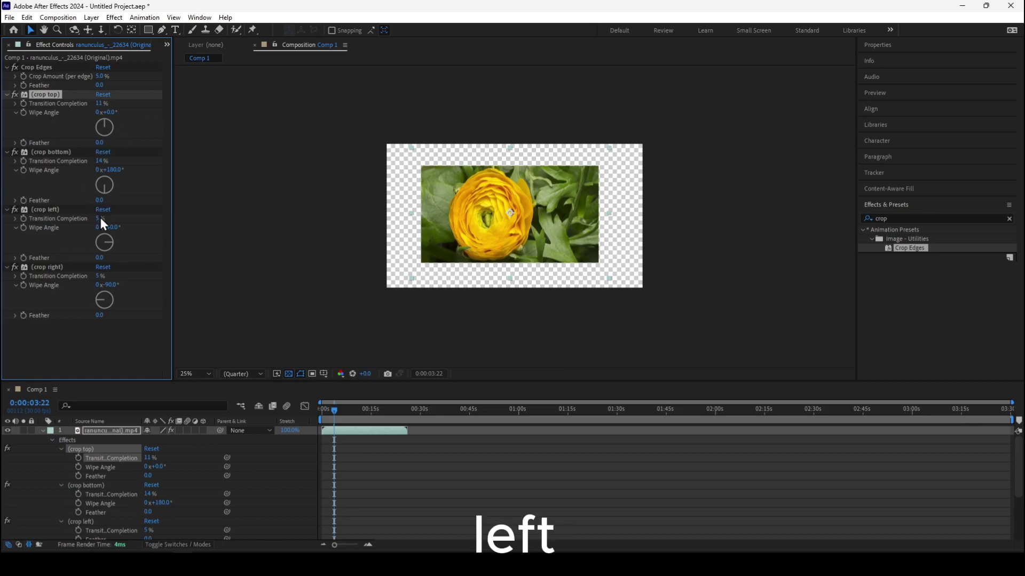
pyautogui.moveTo(101, 219); pyautogui.dragTo(138, 221)
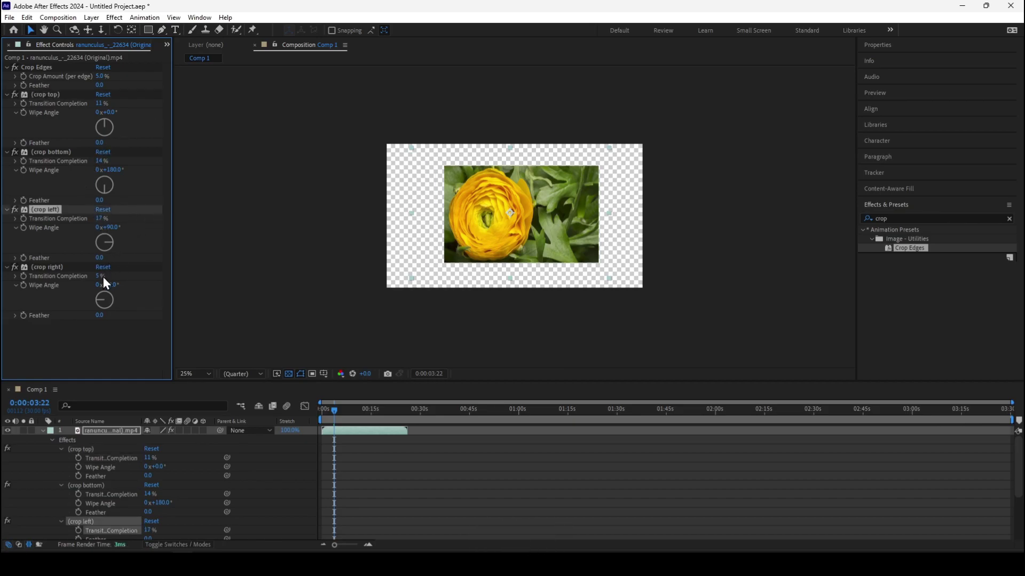
pyautogui.moveTo(103, 276); pyautogui.dragTo(266, 292)
pyautogui.click(457, 213)
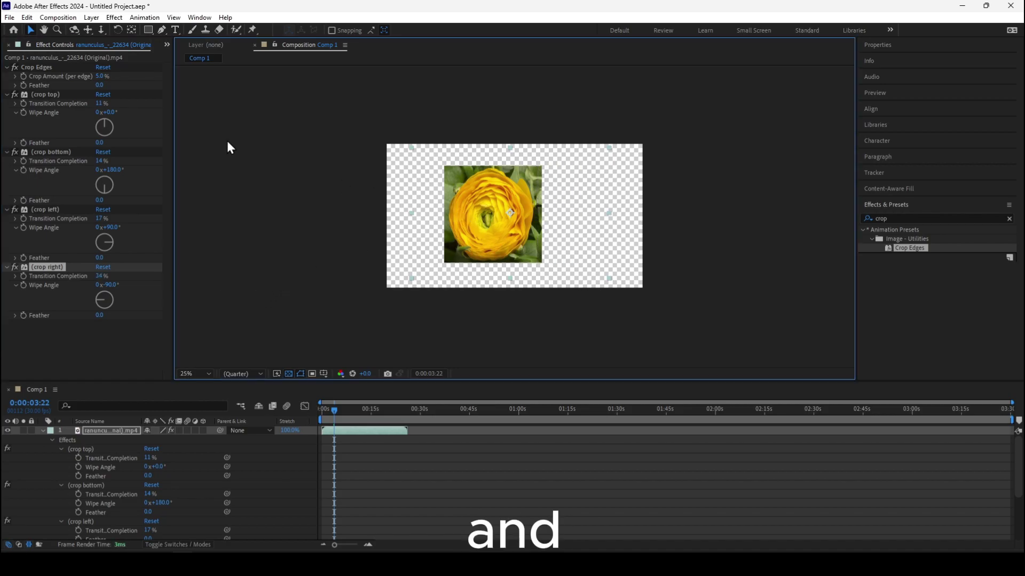
# View the flower clip in its layer view, then move the cropped flower to the composition's top-left
pyautogui.doubleClick(464, 210)
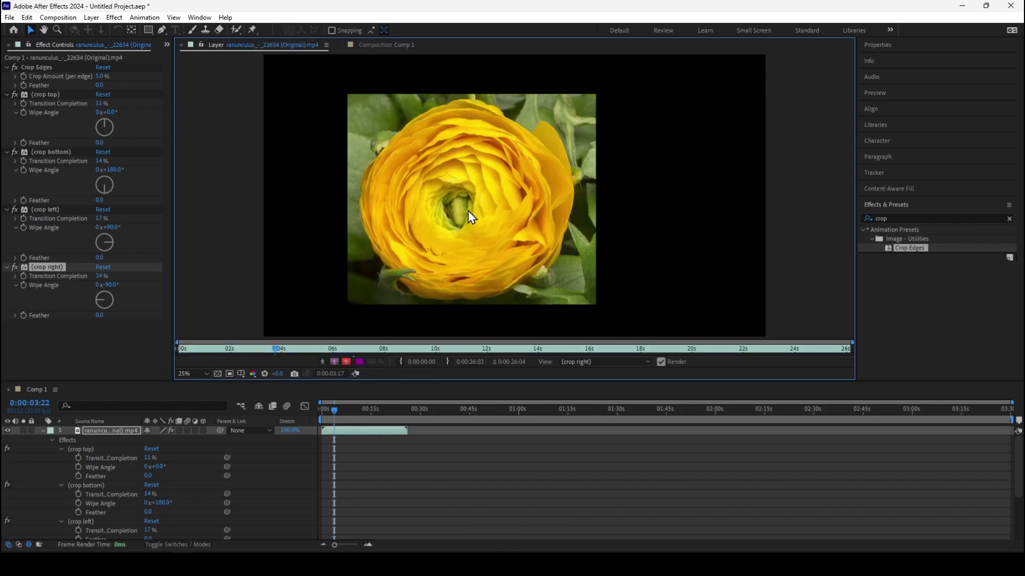
pyautogui.click(372, 44)
pyautogui.moveTo(464, 212); pyautogui.dragTo(405, 189)
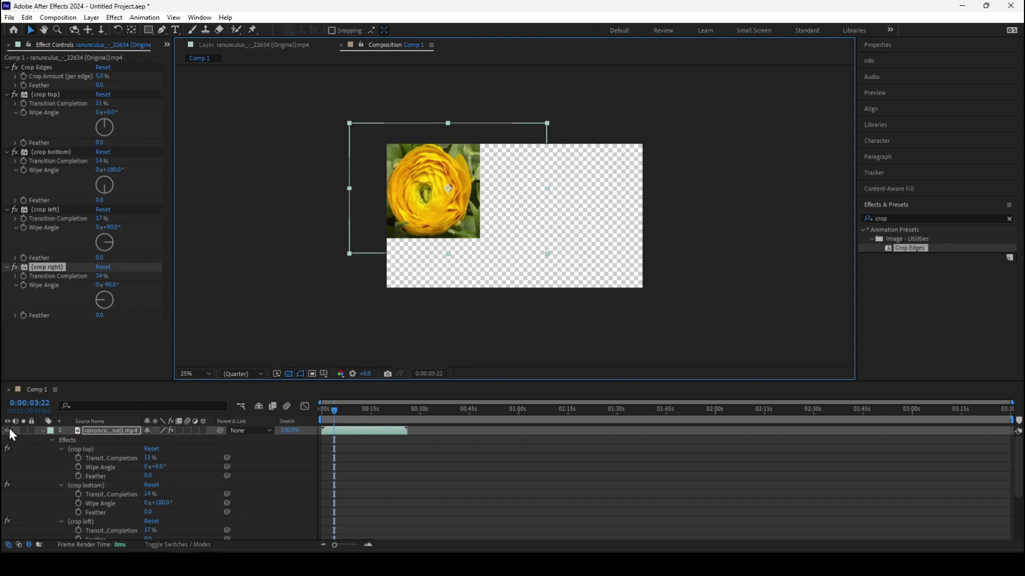
pyautogui.click(43, 432)
# Make the woman photo layer visible and apply the Crop Edges preset to it
pyautogui.click(53, 440)
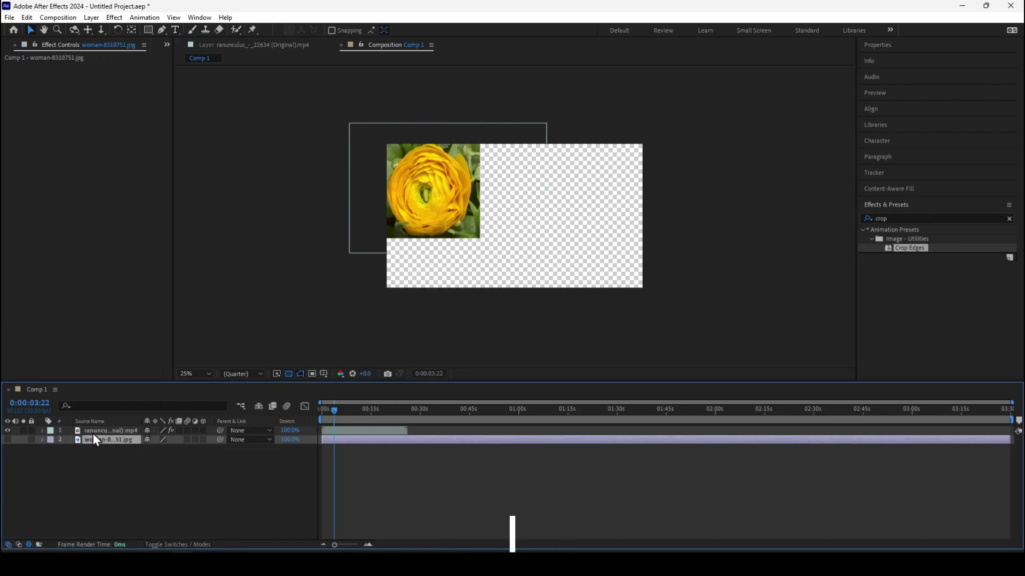
pyautogui.click(8, 440)
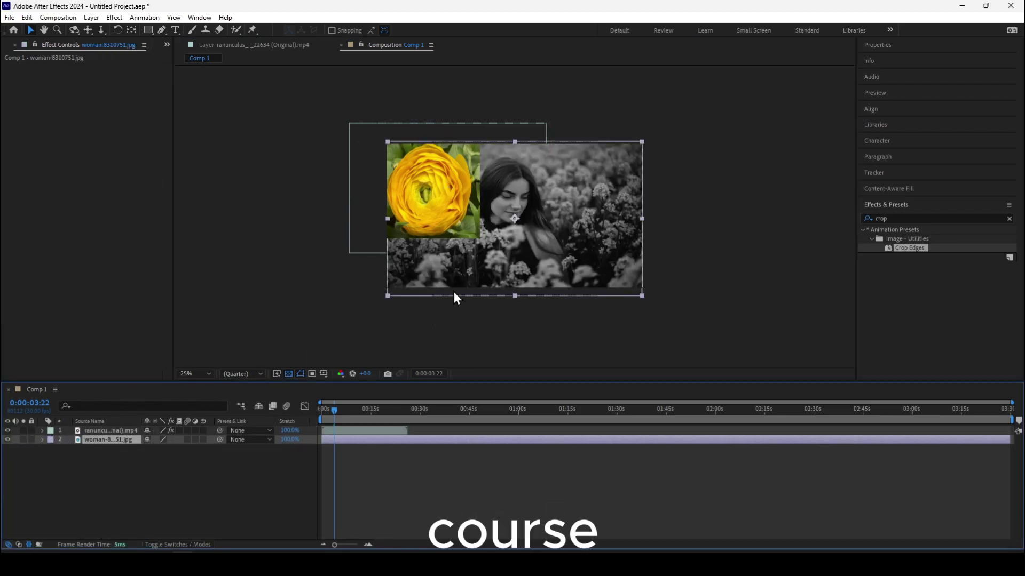
pyautogui.moveTo(899, 247); pyautogui.dragTo(123, 440)
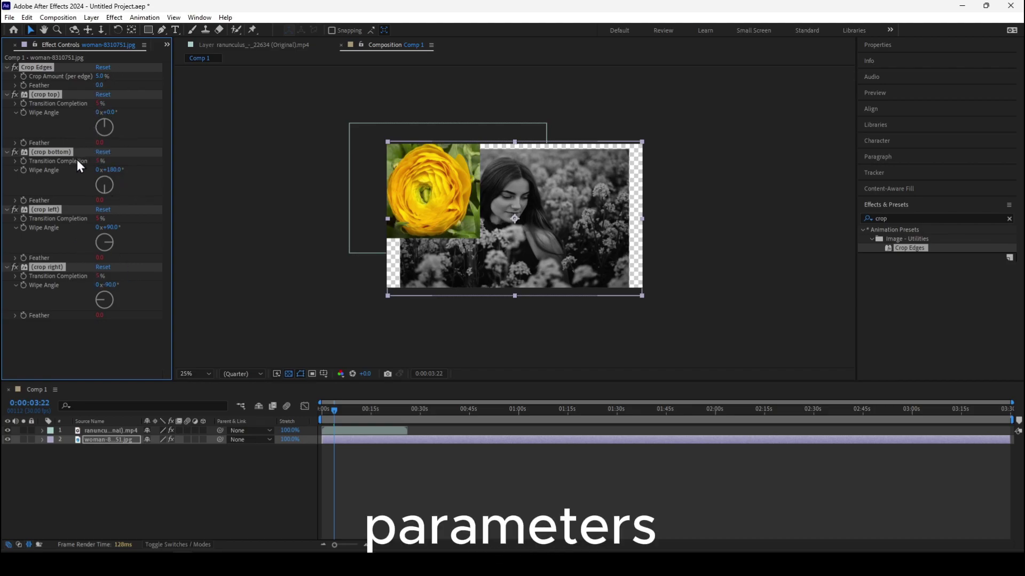
pyautogui.click(171, 315)
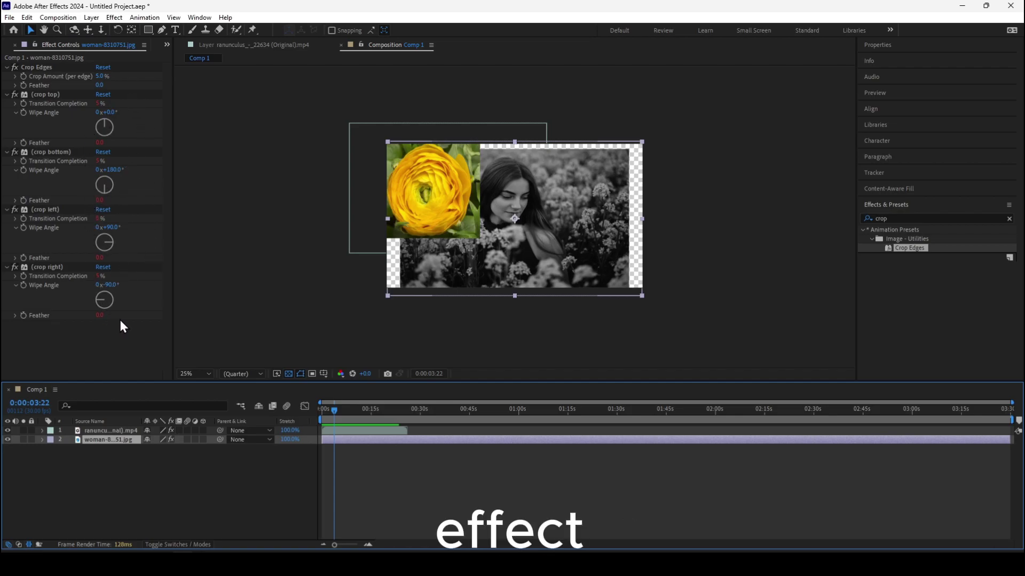
pyautogui.click(110, 430)
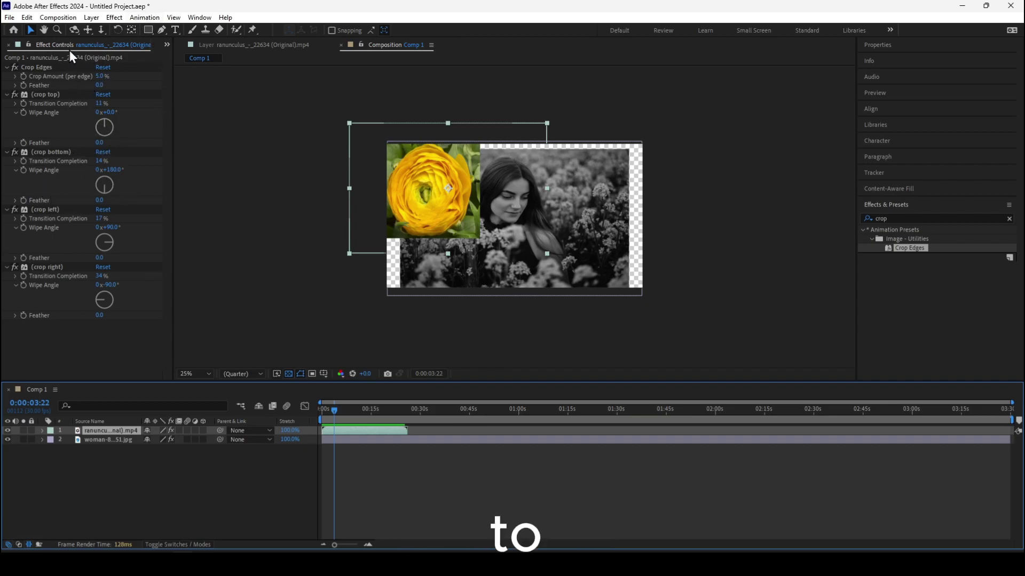
# Select the flower's Crop Edges plus four crop effects and save them as preset 'crop better version'
pyautogui.click(22, 68)
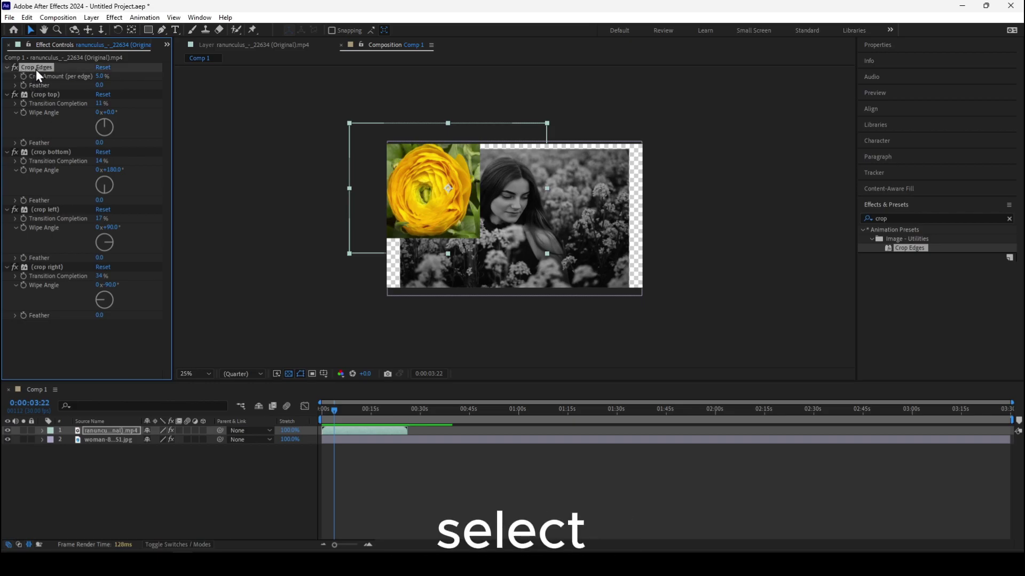
pyautogui.keyDown('shift'); pyautogui.click(43, 267); pyautogui.keyUp('shift')
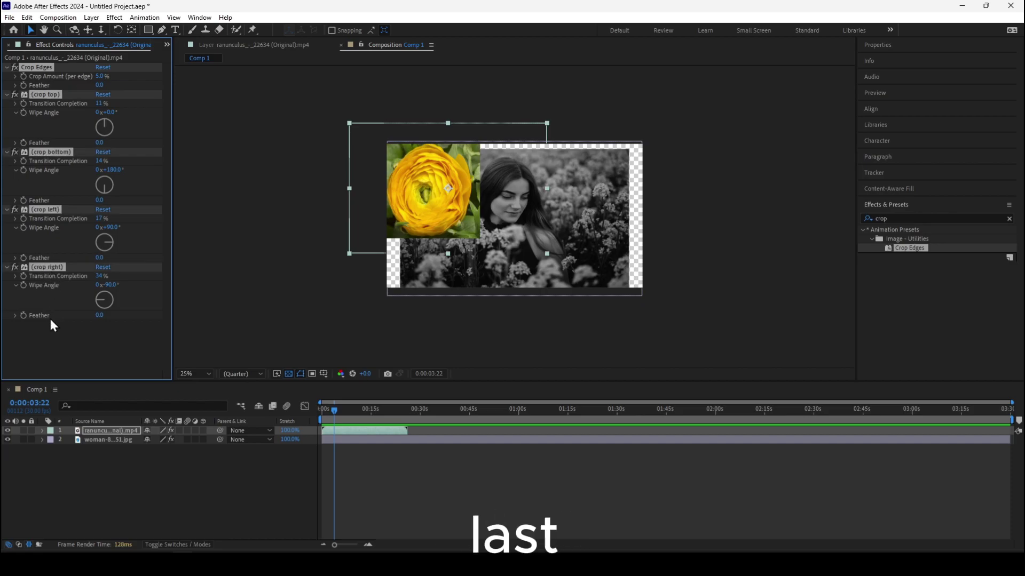
pyautogui.click(143, 18)
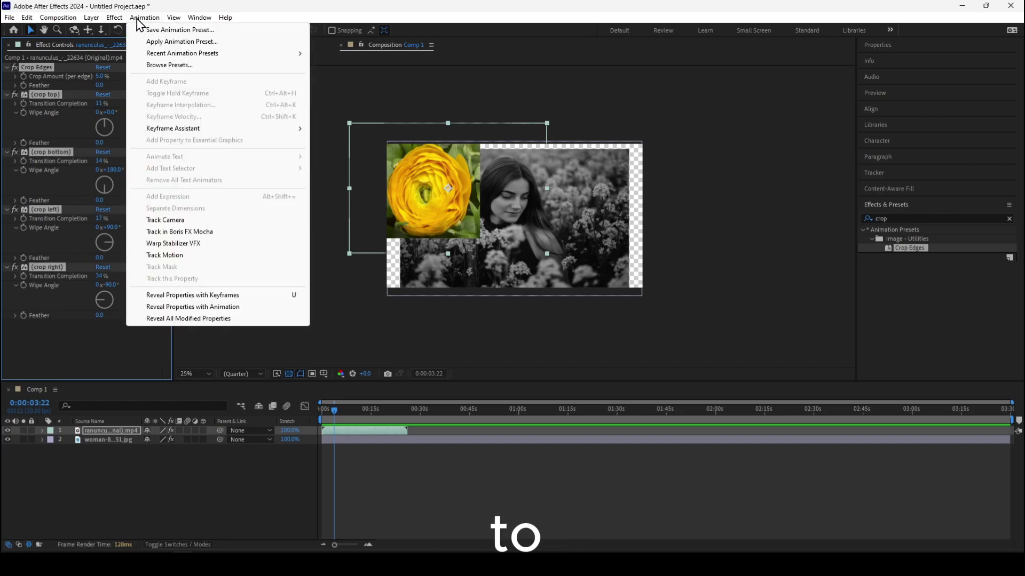
pyautogui.click(148, 29)
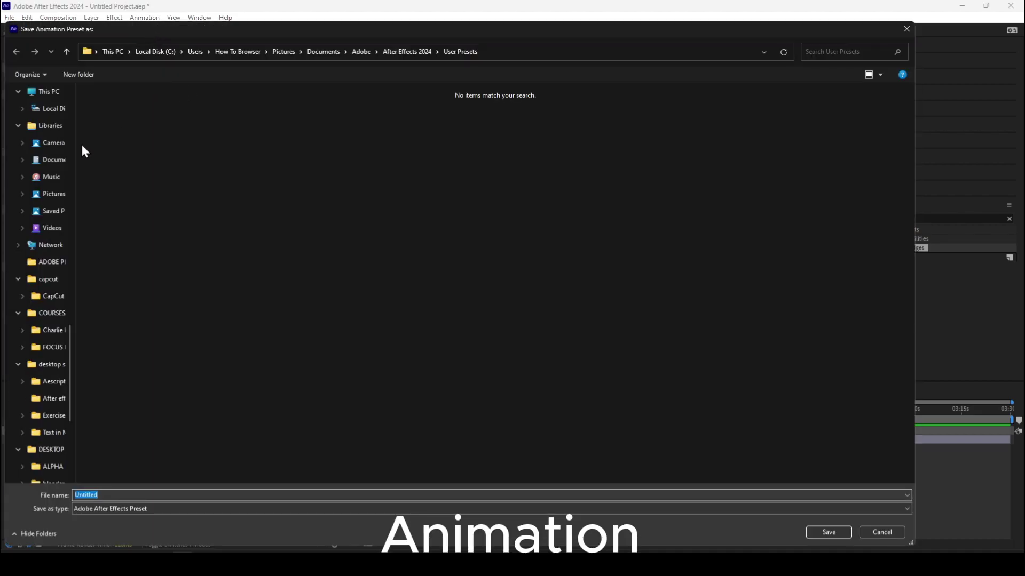
pyautogui.moveTo(75, 144); pyautogui.dragTo(41, 147)
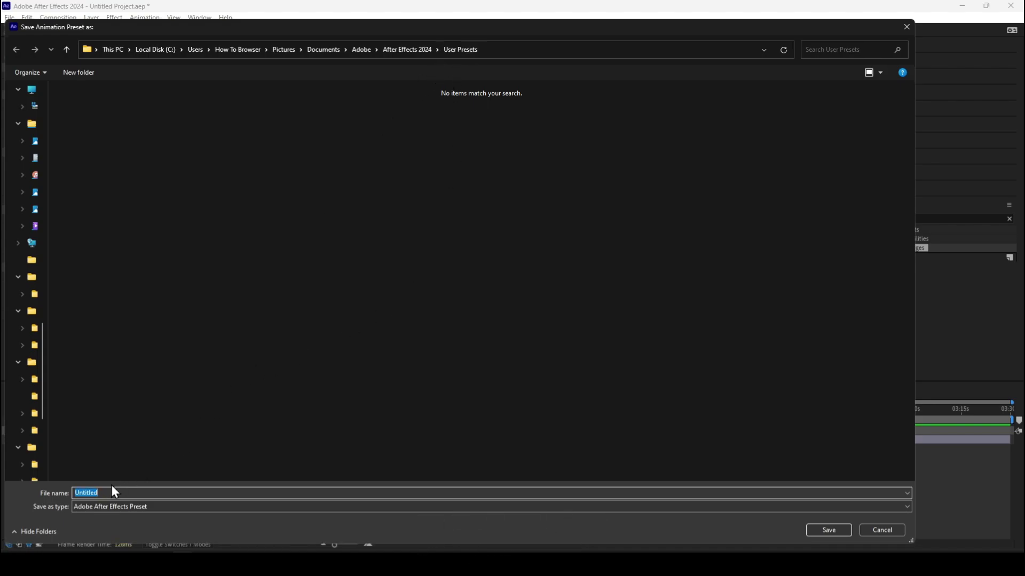
pyautogui.write('crop better version')
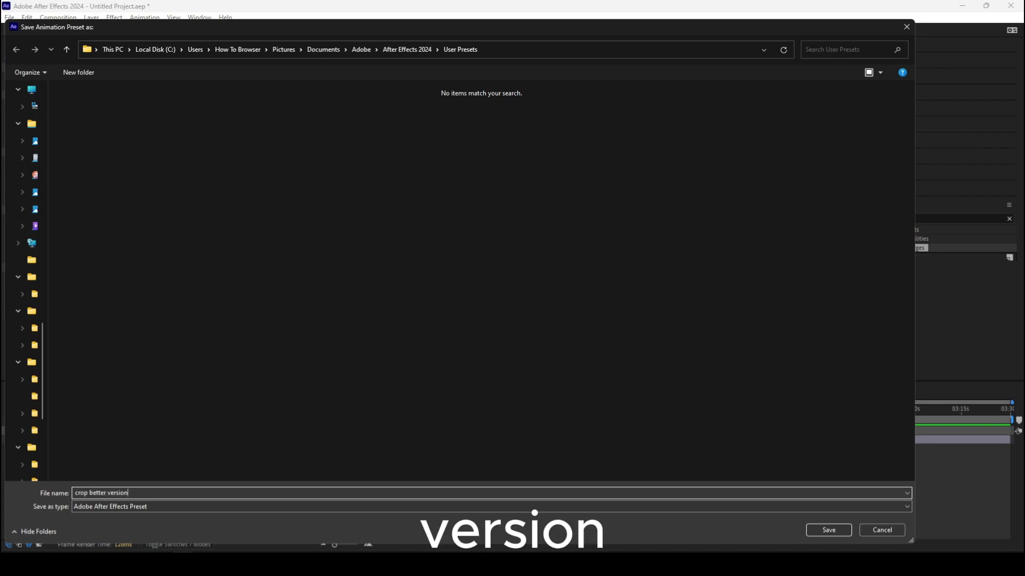
pyautogui.click(814, 525)
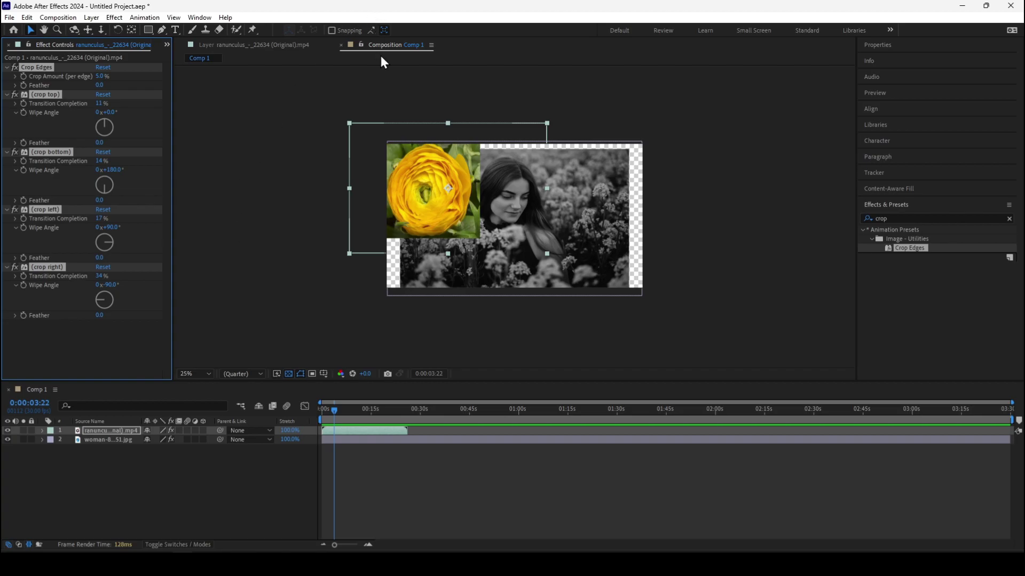
# Apply the crop better version preset to the woman photo and delete its original Crop Edges effect
pyautogui.click(108, 439)
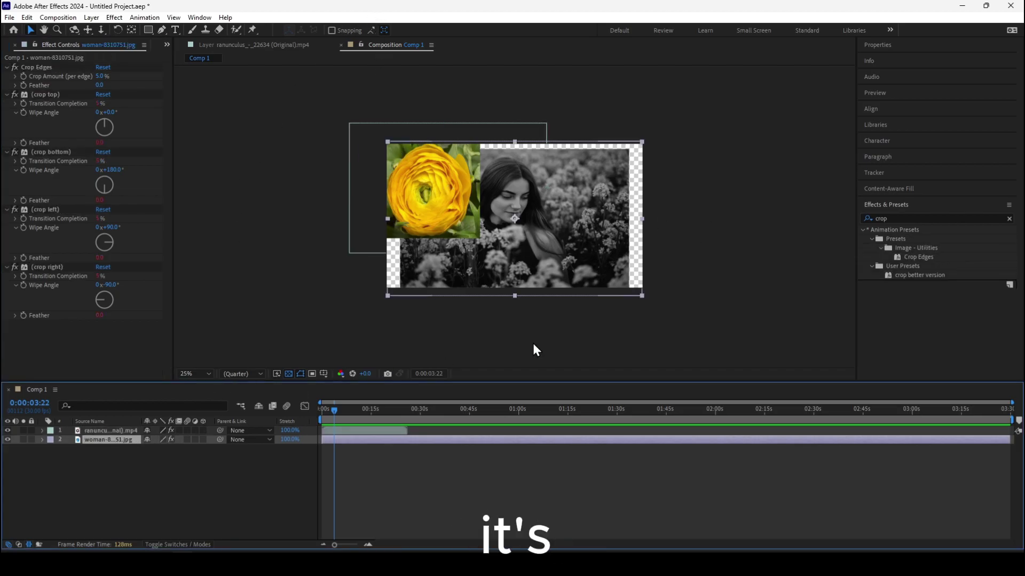
pyautogui.click(1009, 218)
pyautogui.write('cr')
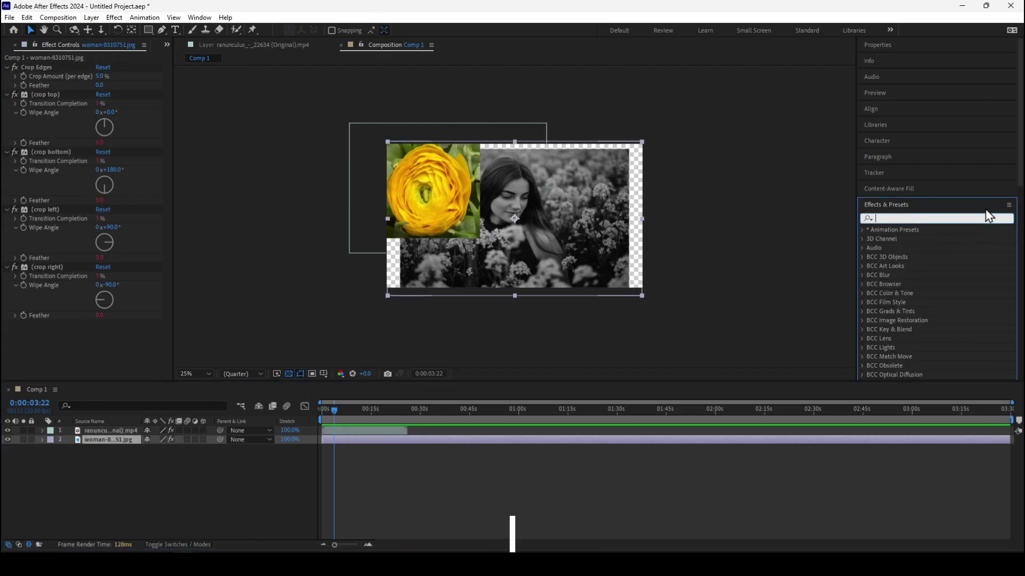
pyautogui.write('op')
pyautogui.click(993, 187)
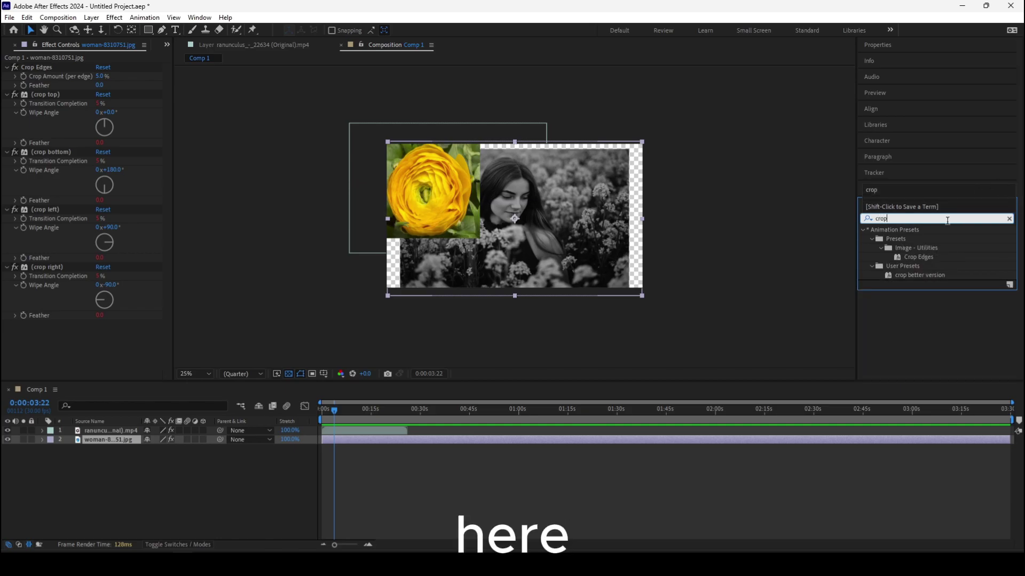
pyautogui.click(927, 273)
pyautogui.moveTo(916, 272); pyautogui.dragTo(121, 440)
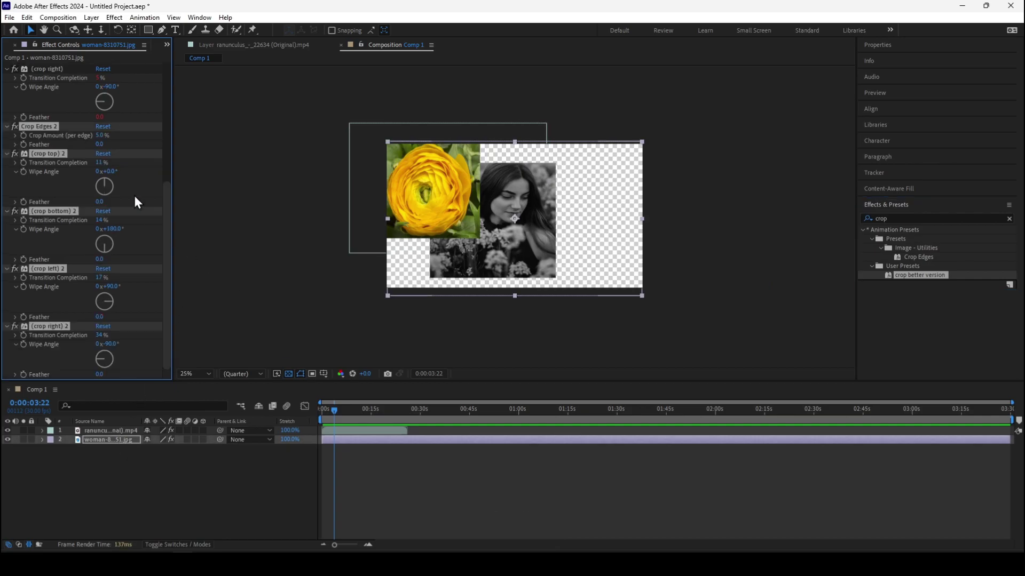
pyautogui.scroll(4, 78, 180)
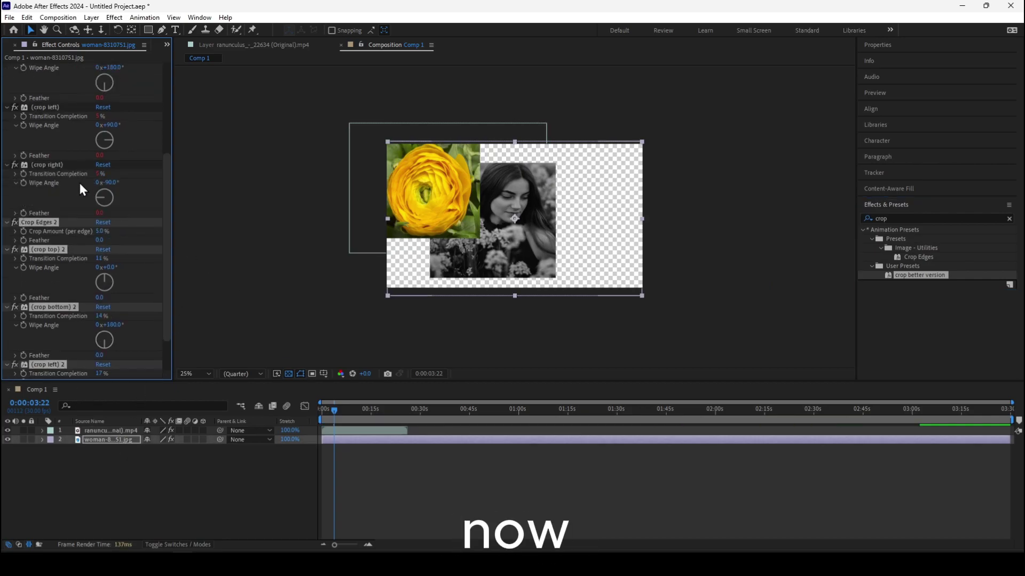
pyautogui.click(27, 67)
pyautogui.rightClick(27, 67)
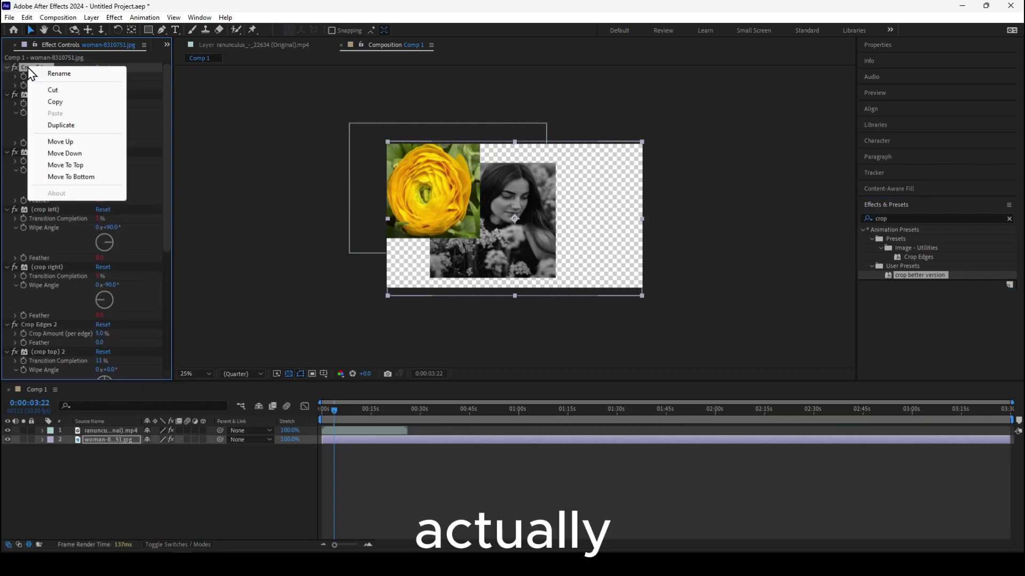
pyautogui.click(57, 88)
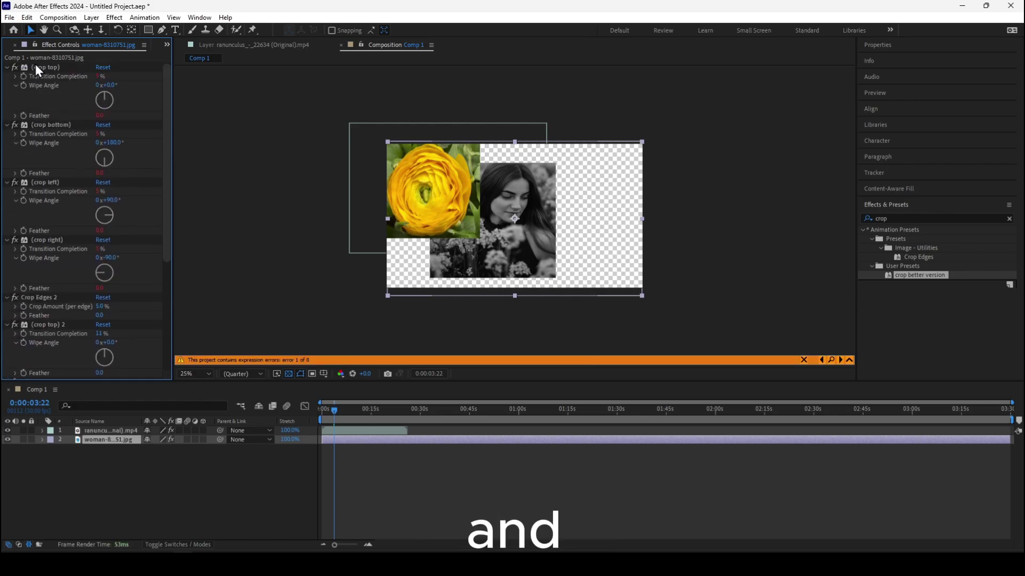
# Reset the woman layer's crop top, crop bottom and crop left effects
pyautogui.click(43, 442)
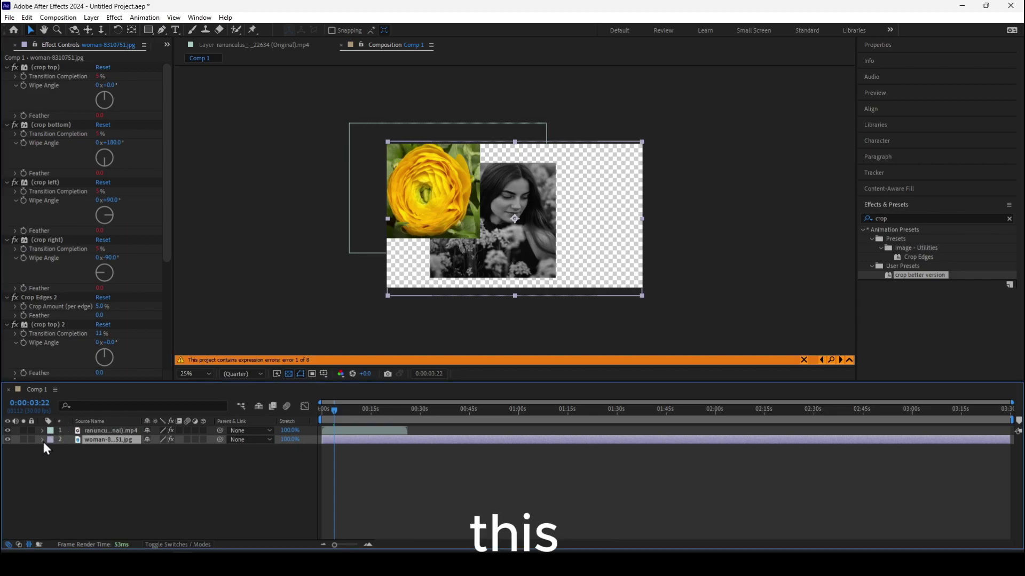
pyautogui.click(44, 442)
pyautogui.click(52, 450)
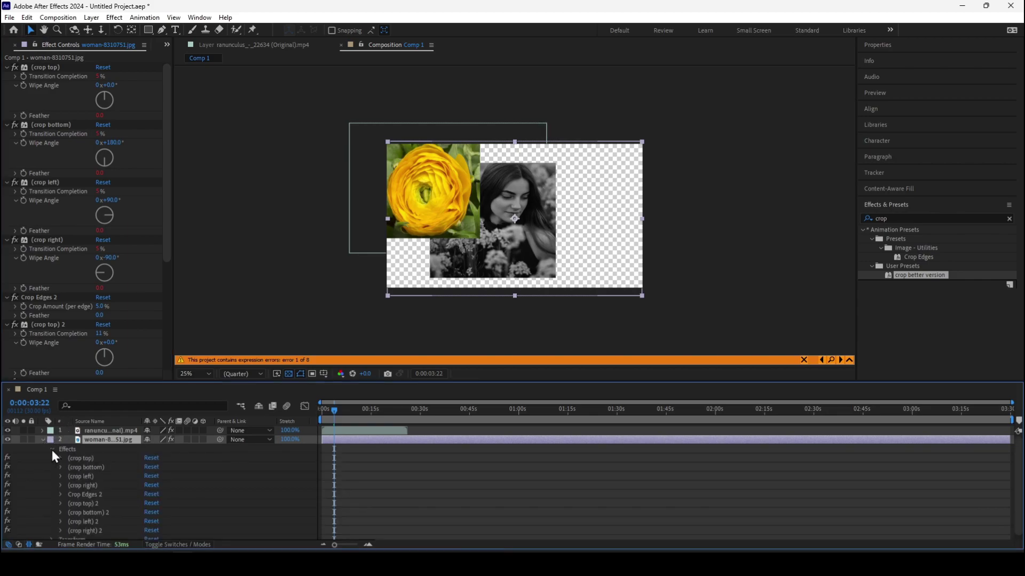
pyautogui.click(154, 458)
pyautogui.click(152, 467)
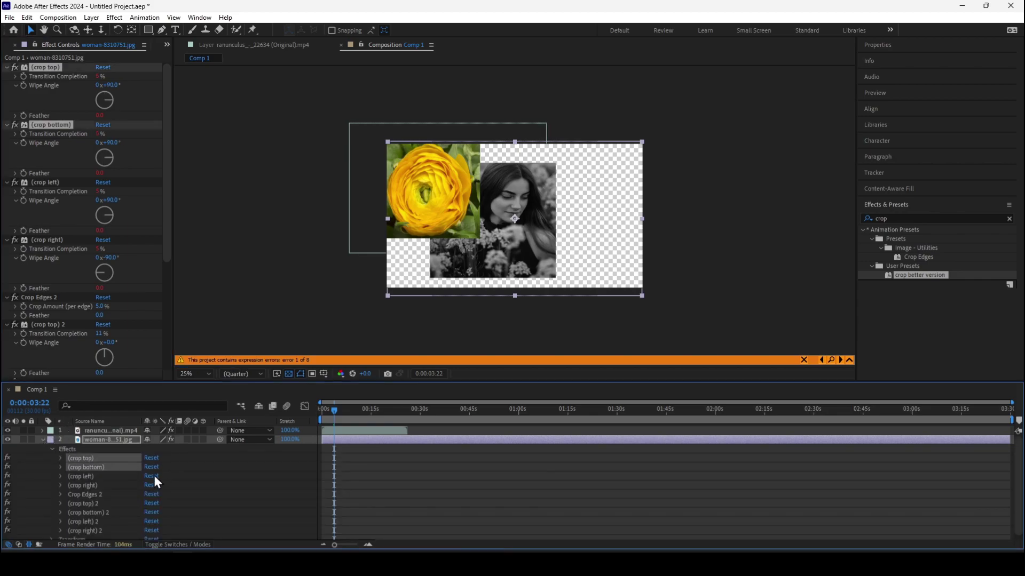
pyautogui.click(152, 477)
# Slide the woman photo to the right, then undo back to the photo with no effects
pyautogui.scroll(-2, 88, 215)
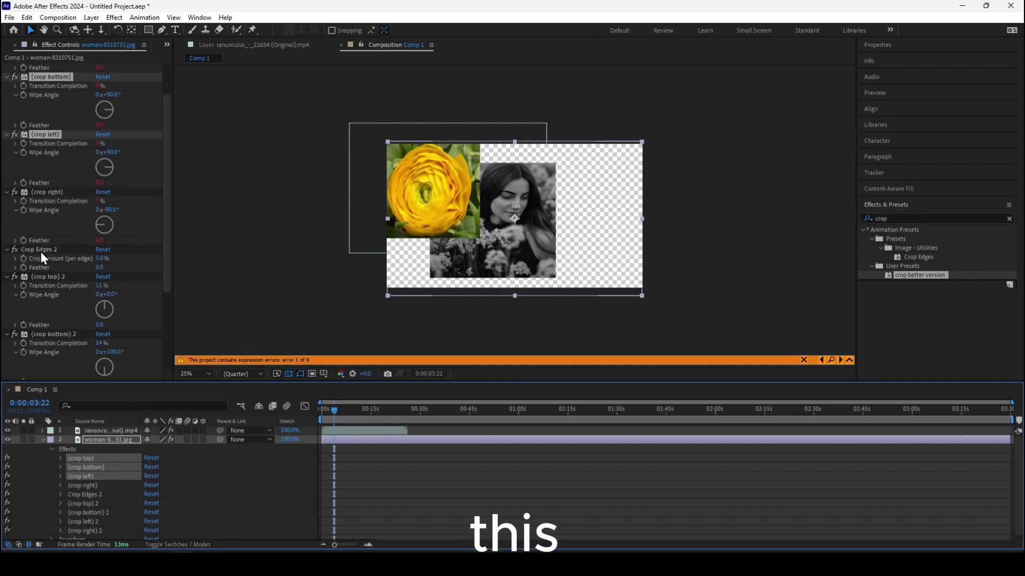
pyautogui.scroll(-2, 33, 255)
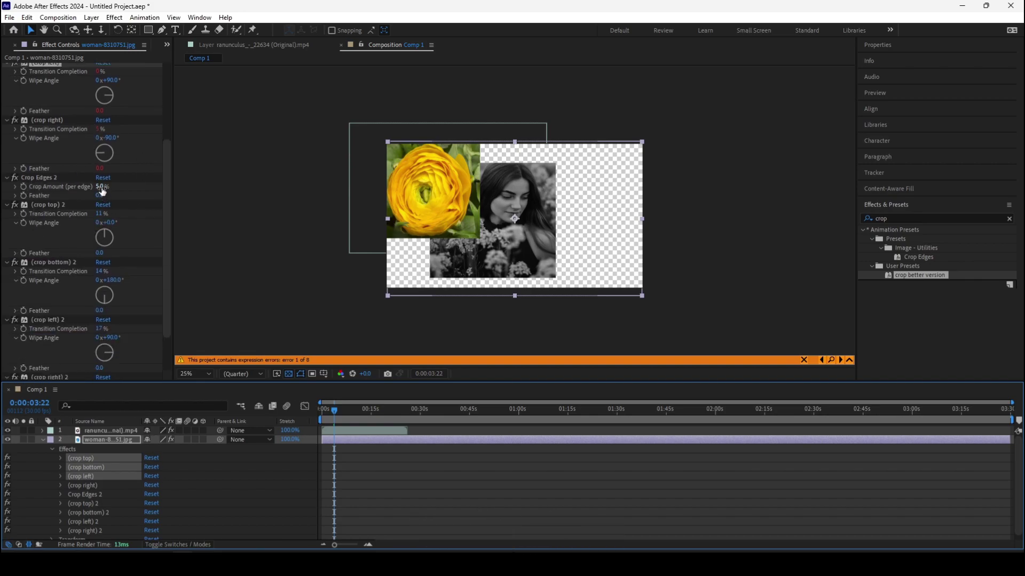
pyautogui.moveTo(103, 188); pyautogui.dragTo(126, 191)
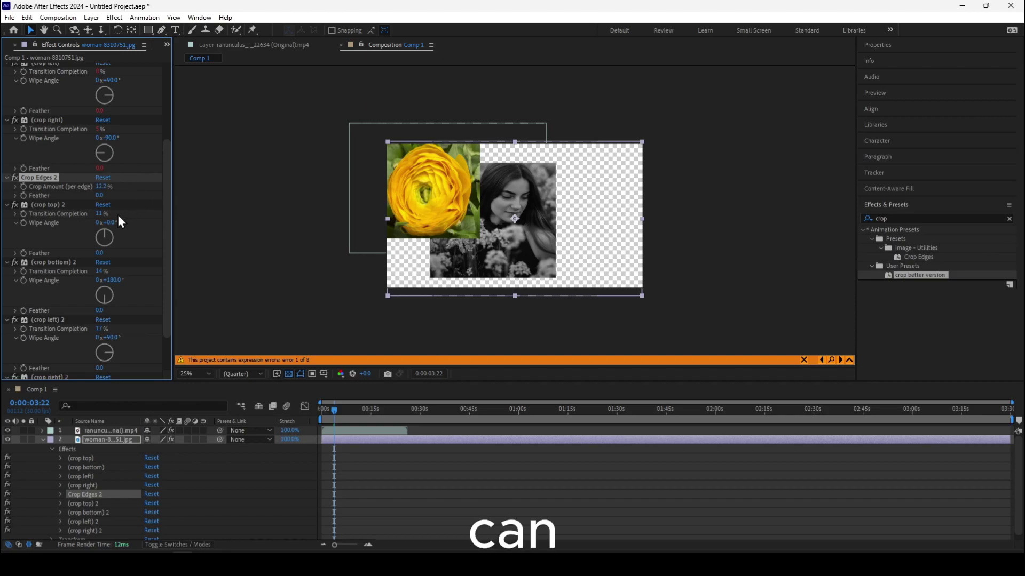
pyautogui.scroll(-2, 117, 223)
pyautogui.moveTo(495, 252); pyautogui.dragTo(562, 242)
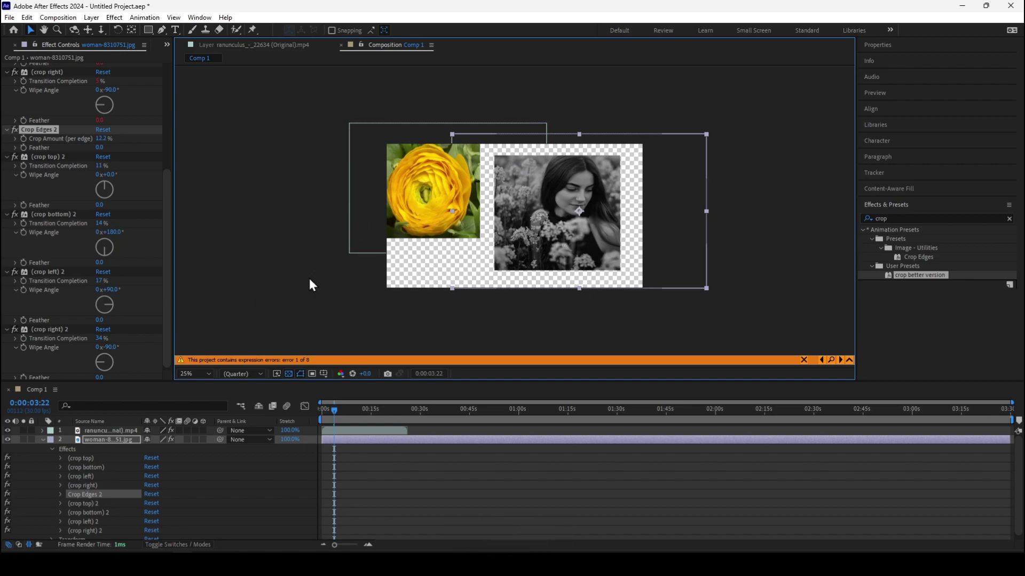
pyautogui.scroll(-1, 309, 280)
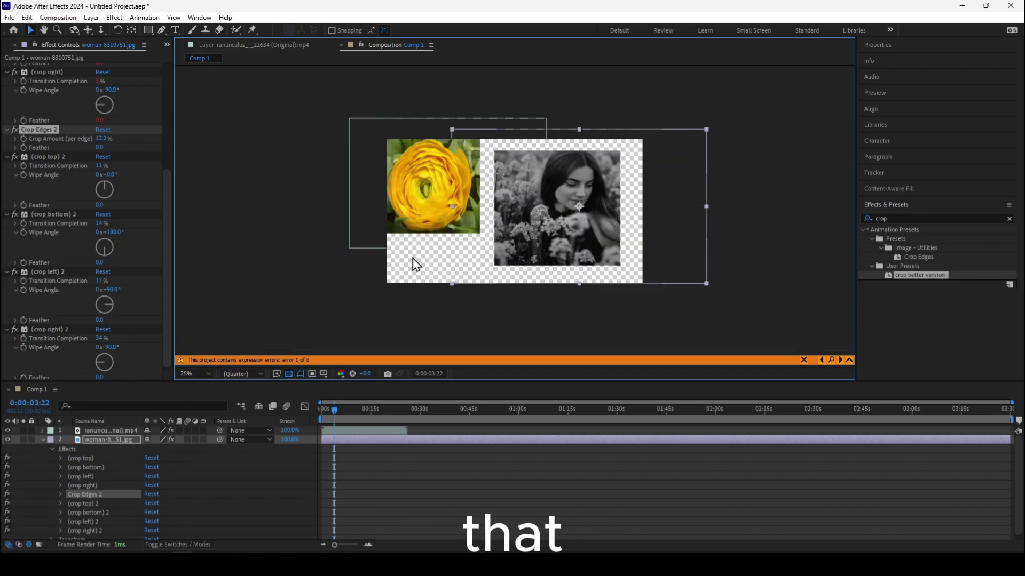
pyautogui.hotkey('ctrl', 'z')
pyautogui.hotkey('ctrl', 'z')
pyautogui.hotkey('ctrl', 'z')
pyautogui.hotkey('ctrl', 'z')
pyautogui.hotkey('ctrl', 'z')
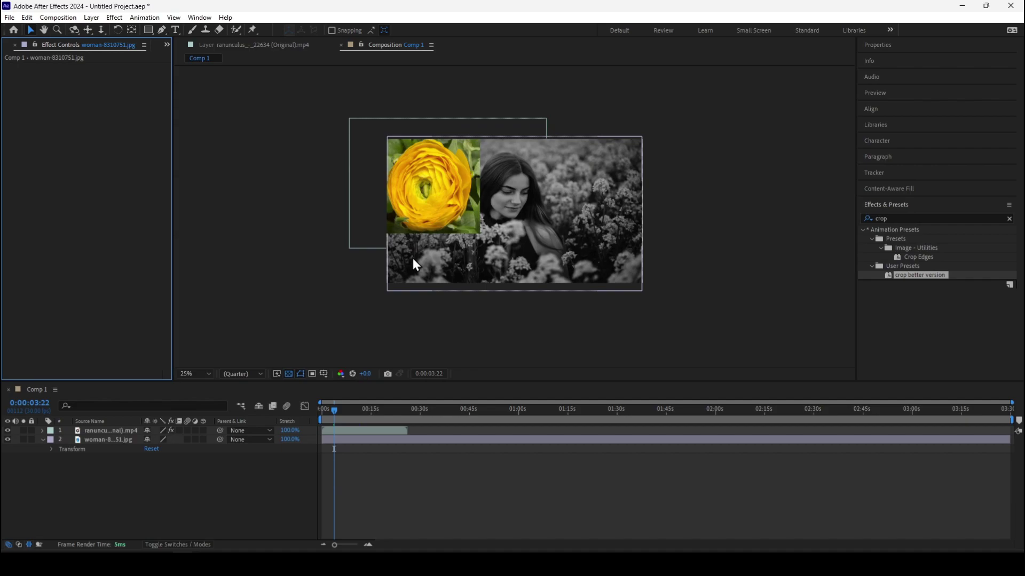
# Restore the woman photo's crop effects and try moving the flower layer around the composition
pyautogui.hotkey('ctrl', 'shift', 'z')
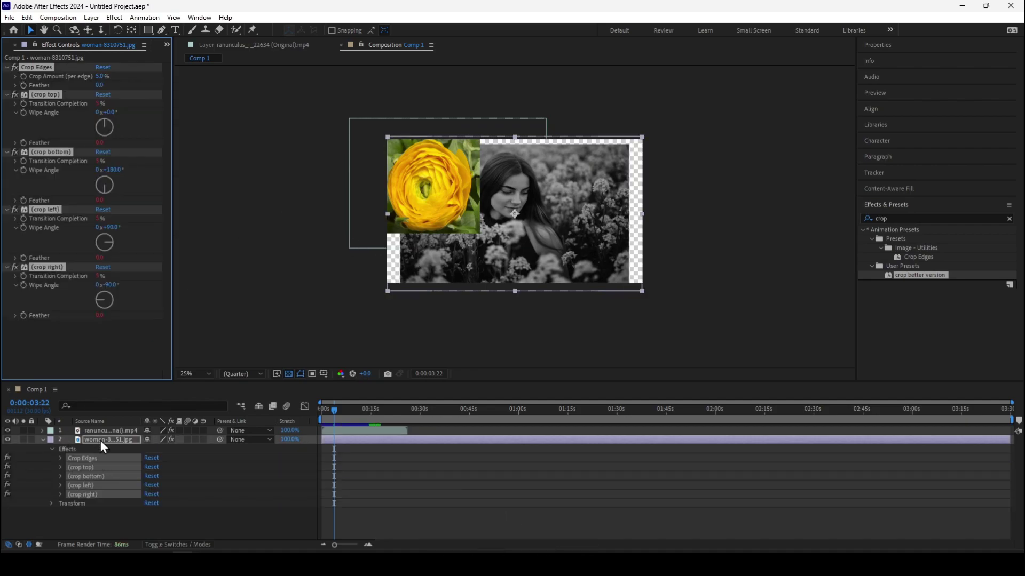
pyautogui.click(101, 434)
pyautogui.moveTo(480, 152); pyautogui.dragTo(508, 175)
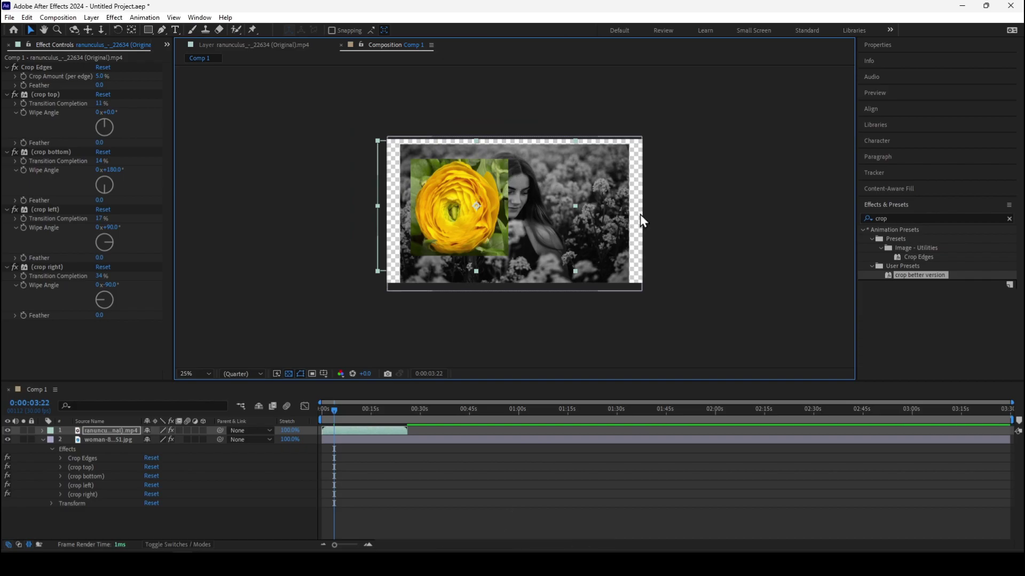
pyautogui.moveTo(517, 203); pyautogui.dragTo(416, 200)
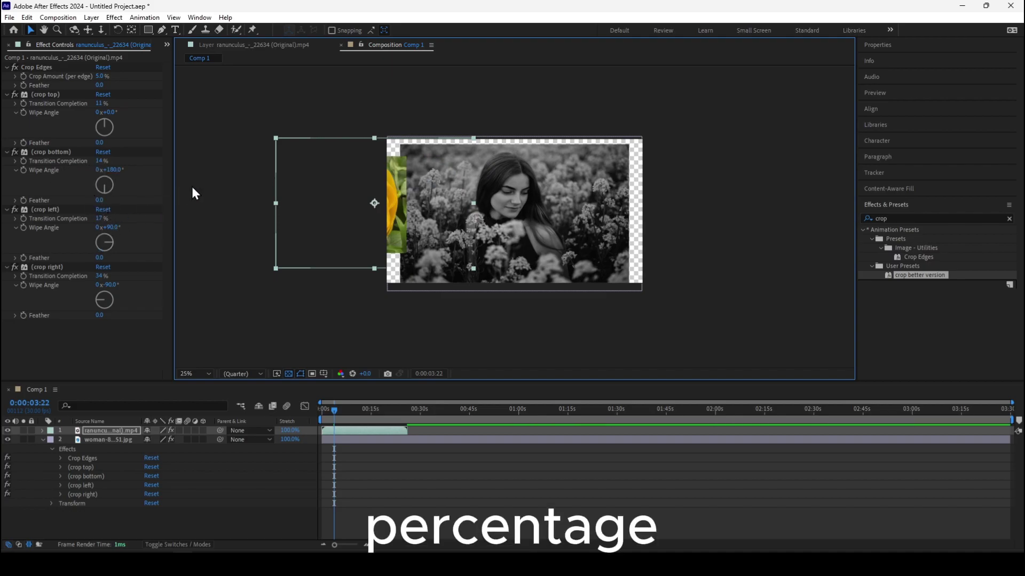
pyautogui.moveTo(360, 200); pyautogui.dragTo(485, 186)
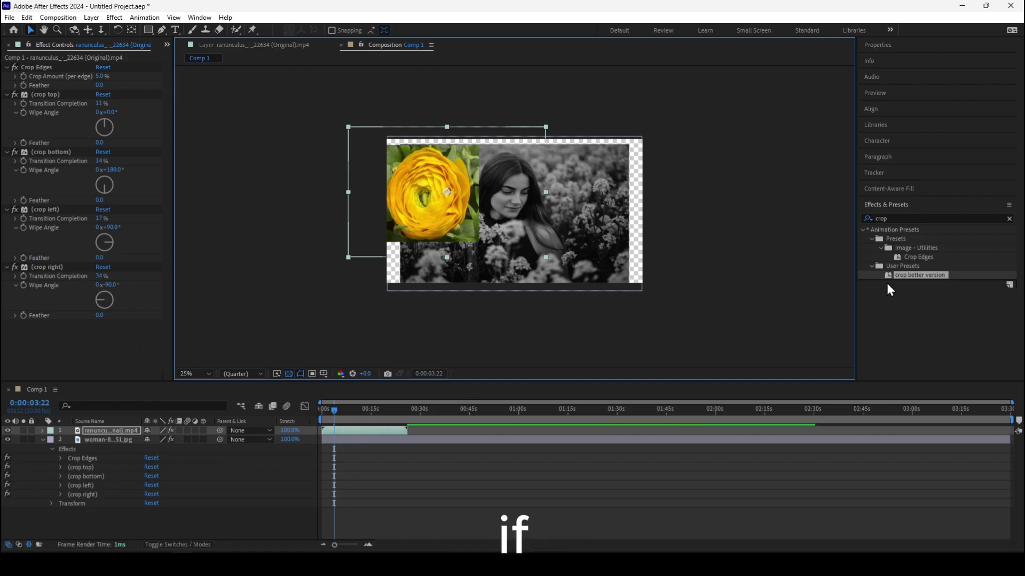
# Apply the preset to the woman photo, undo it and the flower moves, then nudge the flower top-left
pyautogui.moveTo(916, 274); pyautogui.dragTo(114, 442)
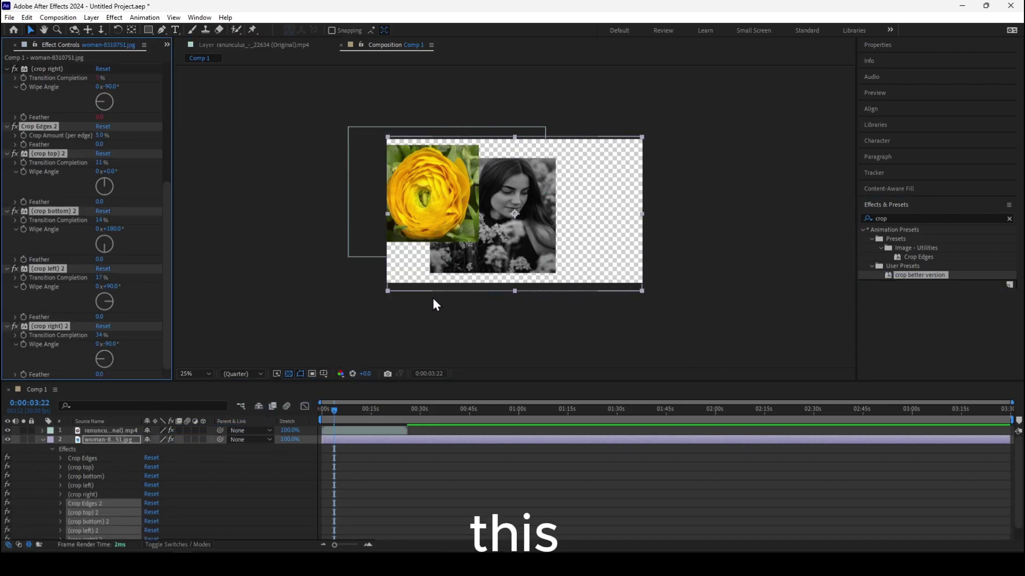
pyautogui.hotkey('ctrl', 'z')
pyautogui.hotkey('ctrl', 'z')
pyautogui.hotkey('ctrl', 'z')
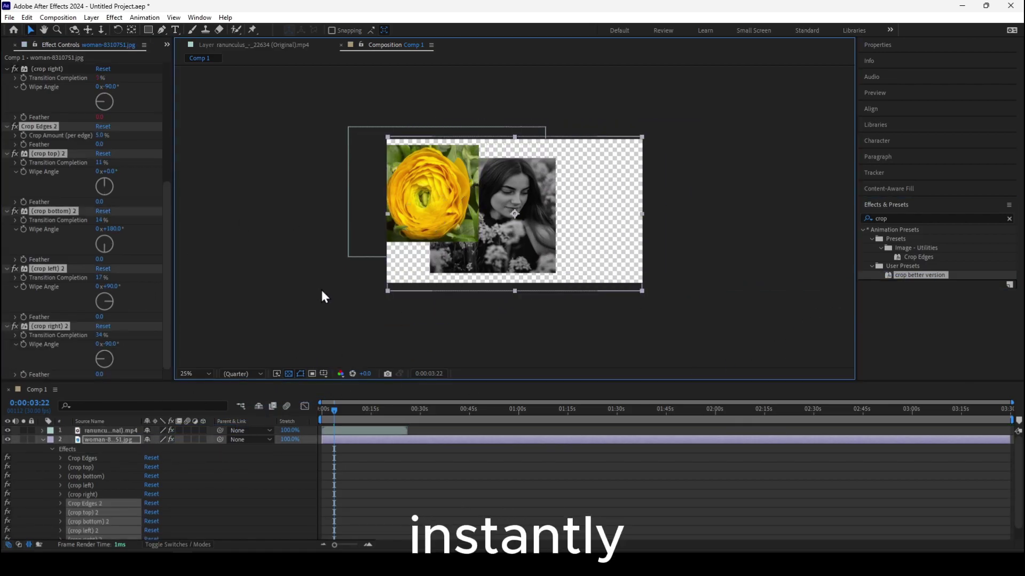
pyautogui.hotkey('ctrl', 'z')
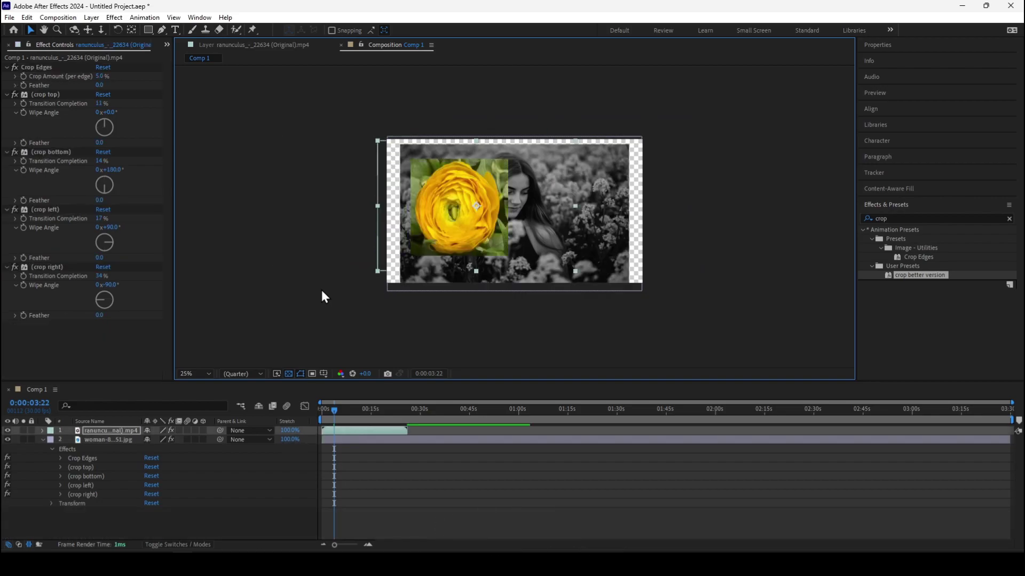
pyautogui.hotkey('ctrl', 'z')
pyautogui.moveTo(429, 217)
pyautogui.mouseDown()
pyautogui.moveTo(441, 219)
pyautogui.moveTo(430, 218)
pyautogui.moveTo(436, 207)
pyautogui.mouseUp()
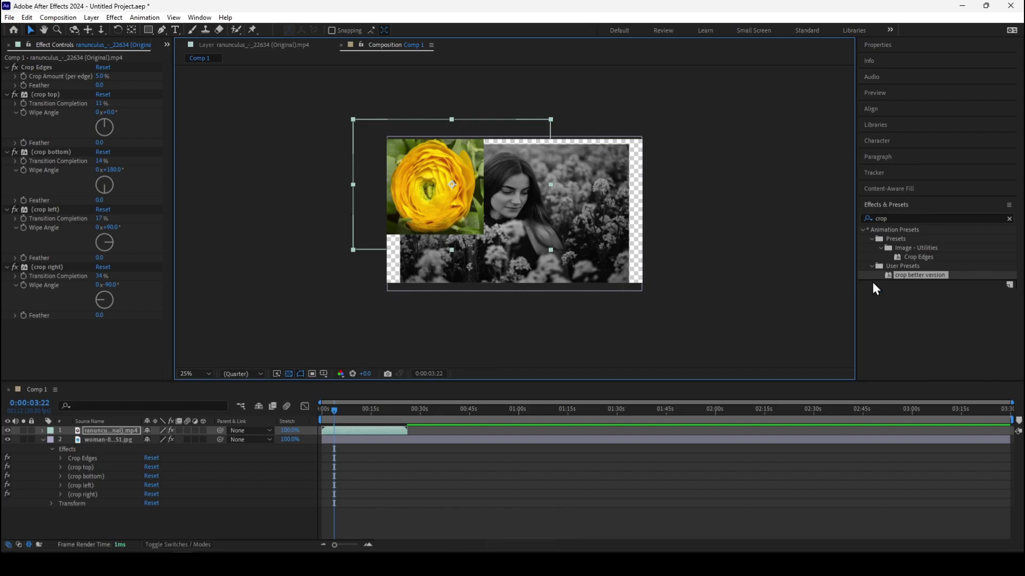
# Apply the crop better version preset to the ranunculus flower layer a second time
pyautogui.click(906, 278)
pyautogui.doubleClick(907, 274)
pyautogui.click(907, 275)
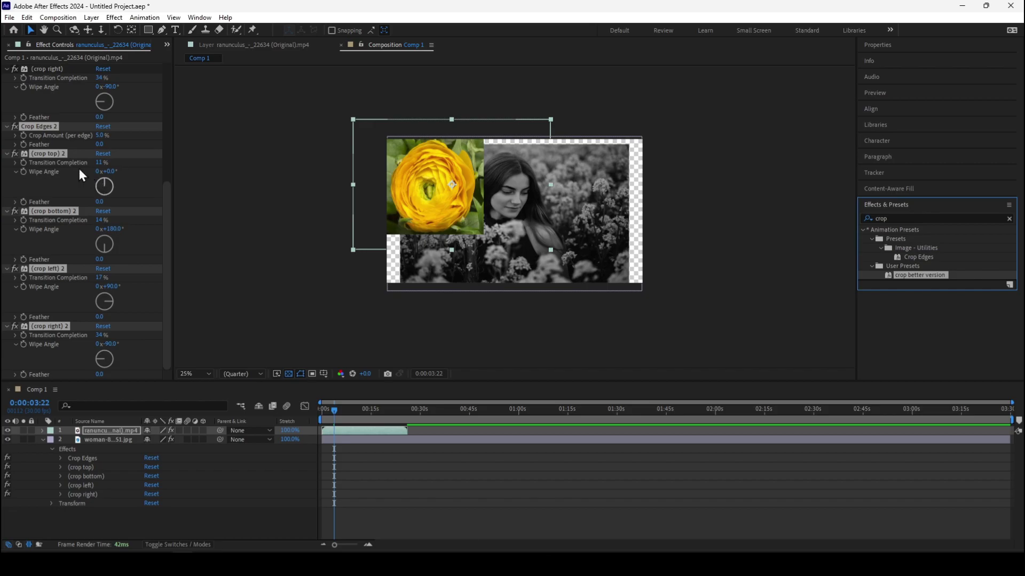
pyautogui.scroll(3, 78, 165)
pyautogui.keyDown('alt'); pyautogui.click(22, 207); pyautogui.keyUp('alt')
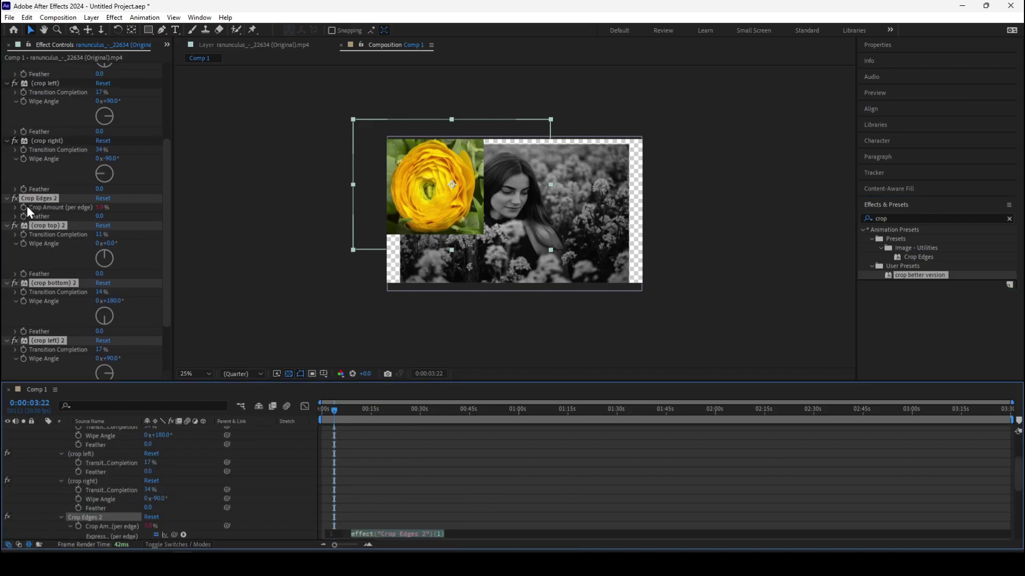
pyautogui.keyDown('alt'); pyautogui.click(24, 206); pyautogui.keyUp('alt')
pyautogui.scroll(-2, 60, 252)
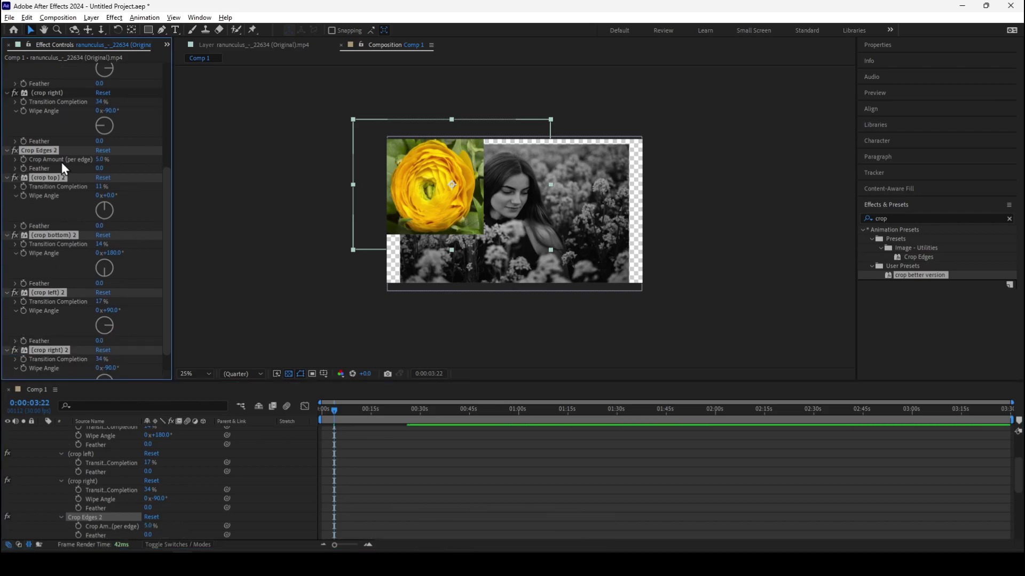
# Set Crop Edges 2's Crop Amount to 0 and collapse the flower layer's properties
pyautogui.click(99, 160)
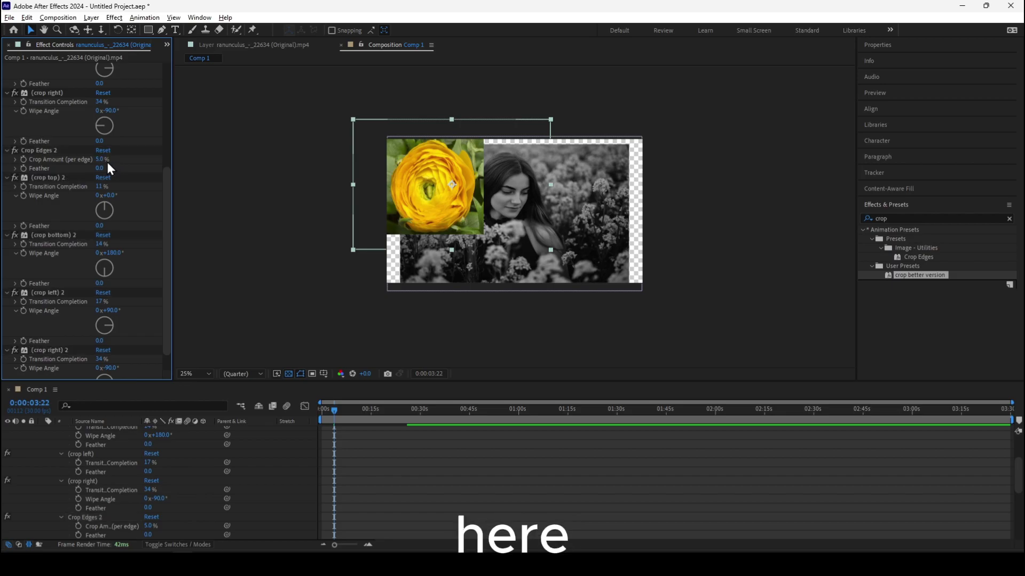
pyautogui.click(102, 159)
pyautogui.write('0')
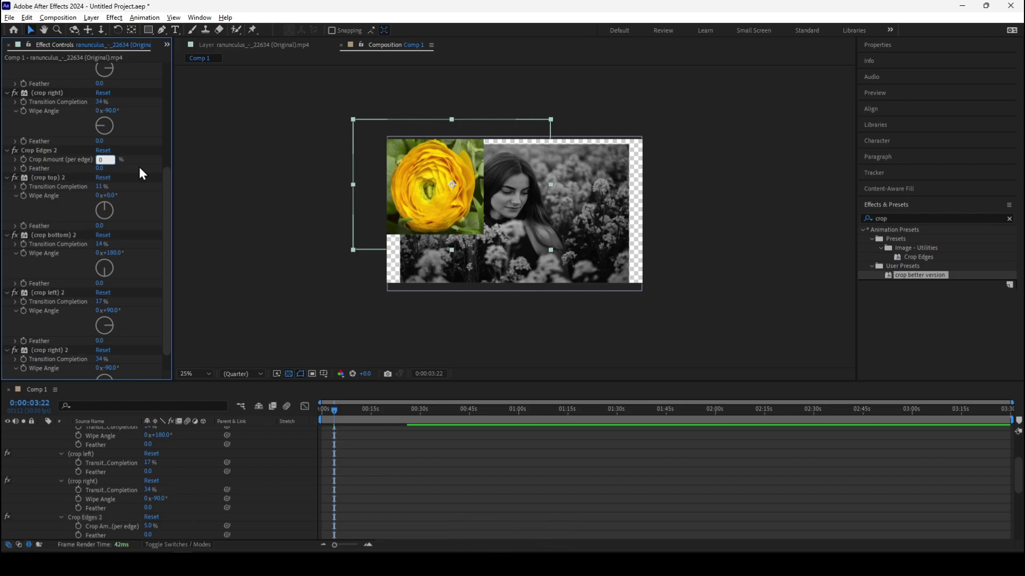
pyautogui.press('Return')
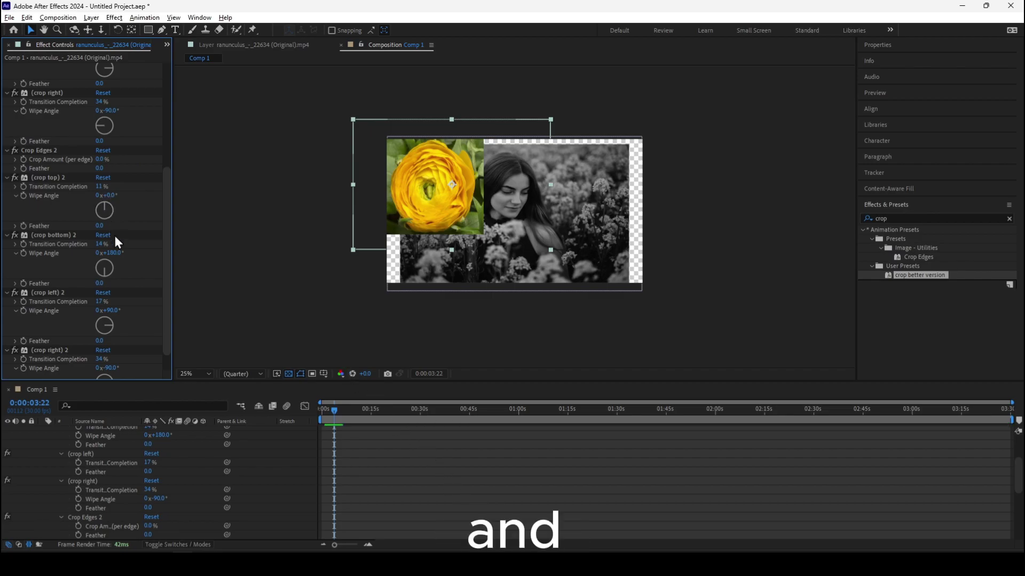
pyautogui.scroll(-1, 114, 233)
pyautogui.scroll(3, 144, 431)
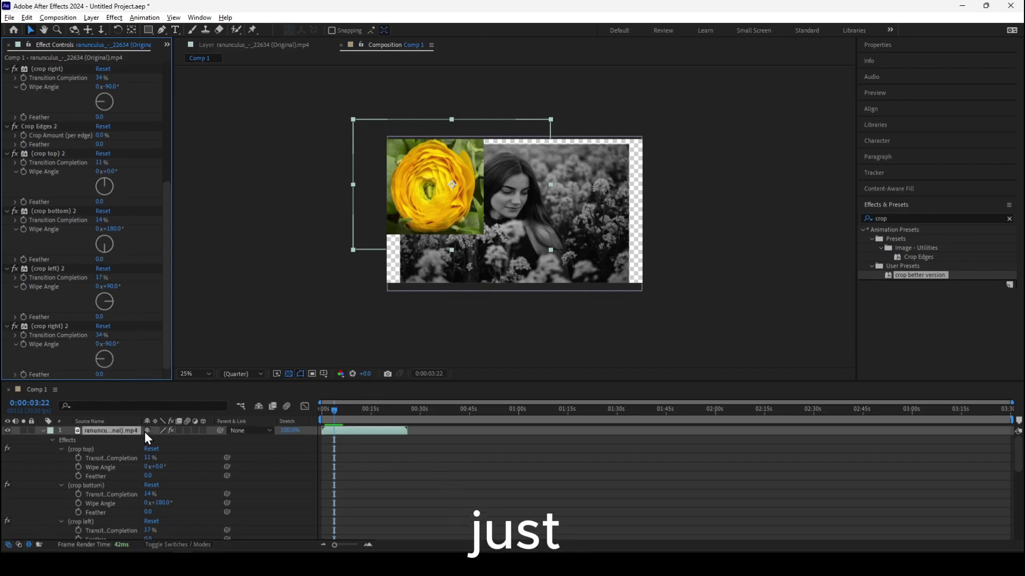
pyautogui.click(111, 433)
pyautogui.click(43, 431)
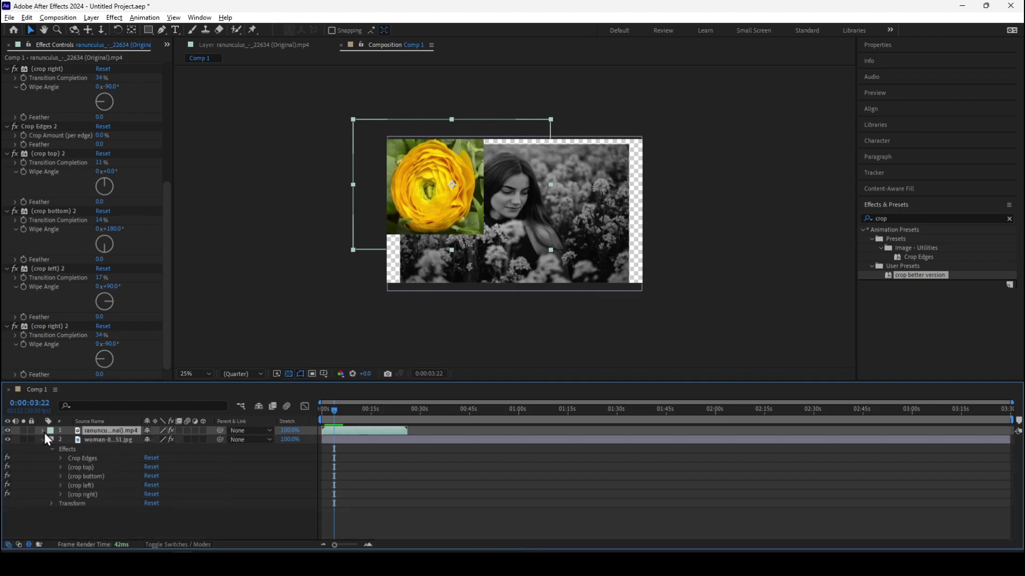
pyautogui.scroll(8, 113, 230)
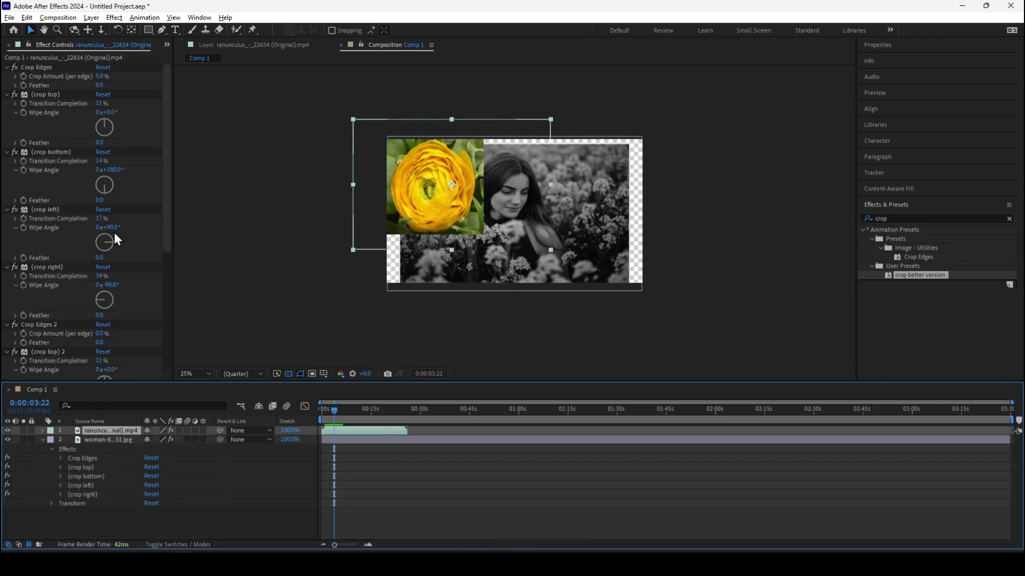
# Reset the flower's crop top, bottom, left, right, Crop Edges 2 and second crops to defaults
pyautogui.click(104, 70)
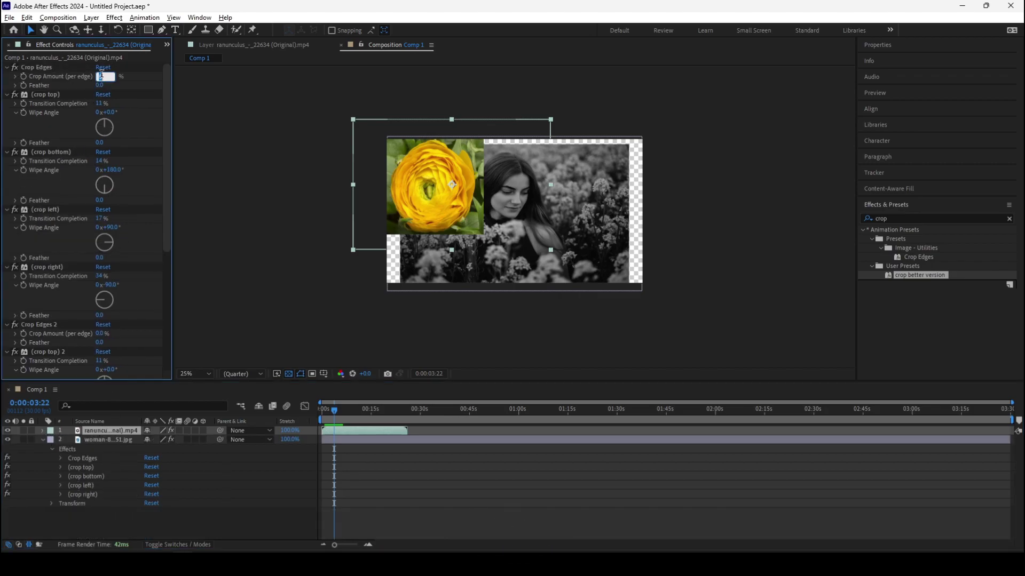
pyautogui.click(107, 94)
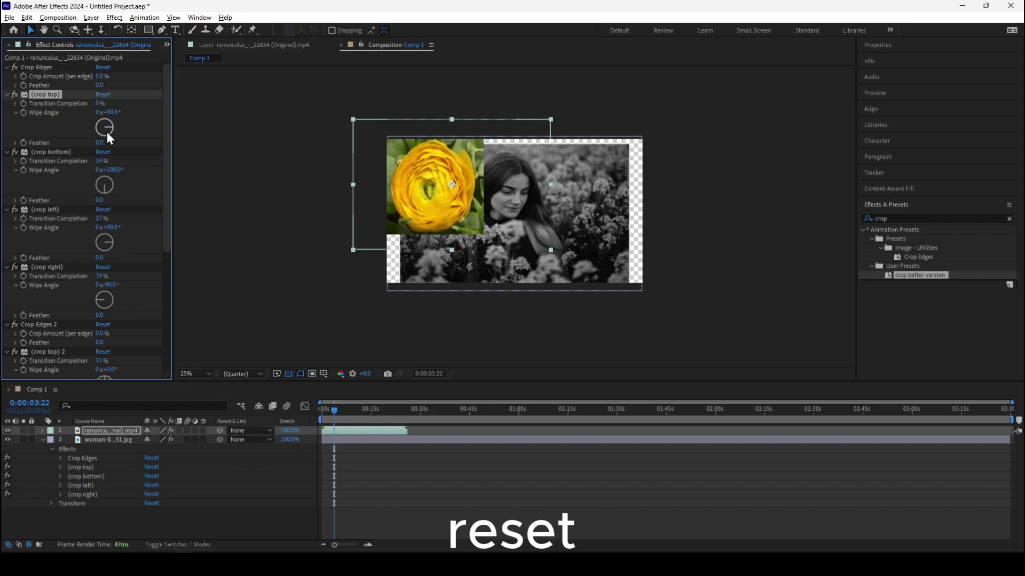
pyautogui.click(104, 151)
pyautogui.click(103, 210)
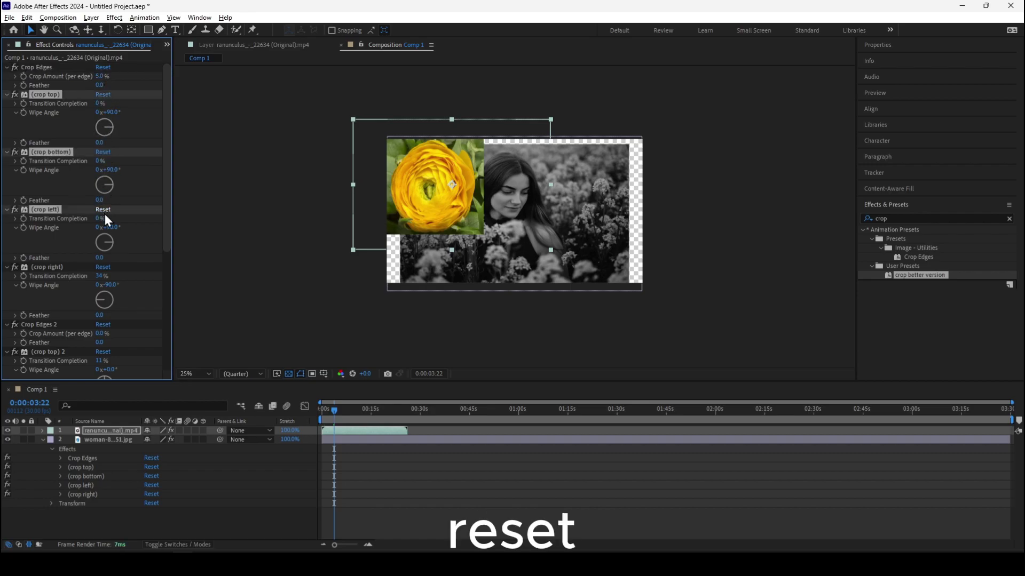
pyautogui.click(105, 267)
pyautogui.click(104, 324)
pyautogui.scroll(-2, 115, 316)
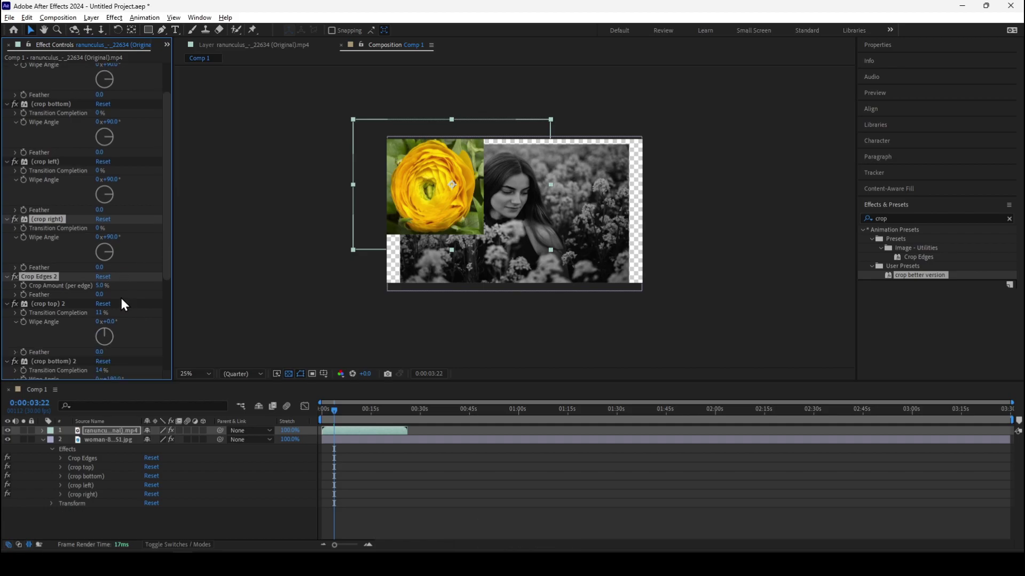
pyautogui.click(103, 303)
pyautogui.scroll(-2, 114, 309)
pyautogui.click(104, 313)
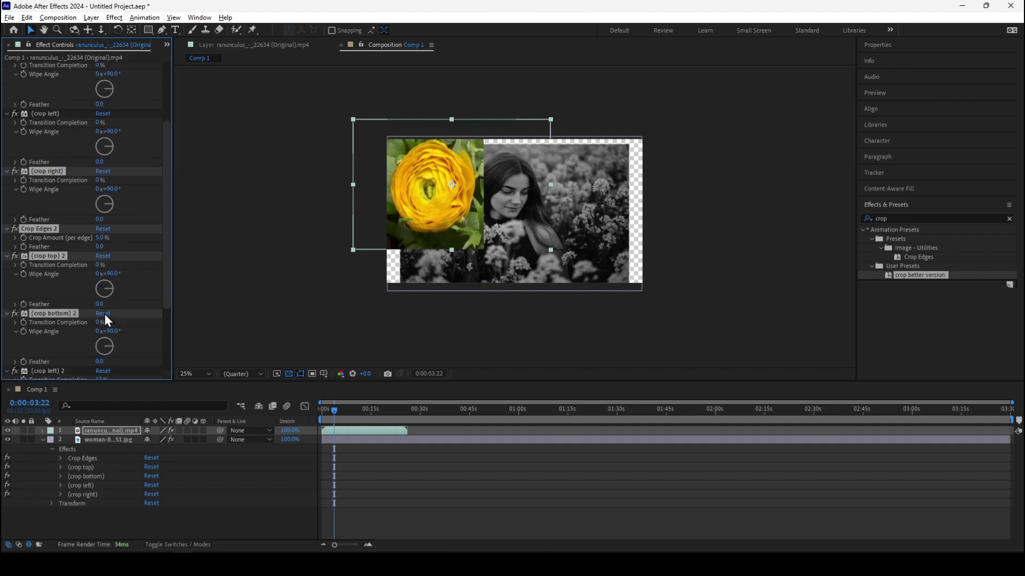
pyautogui.scroll(-2, 149, 270)
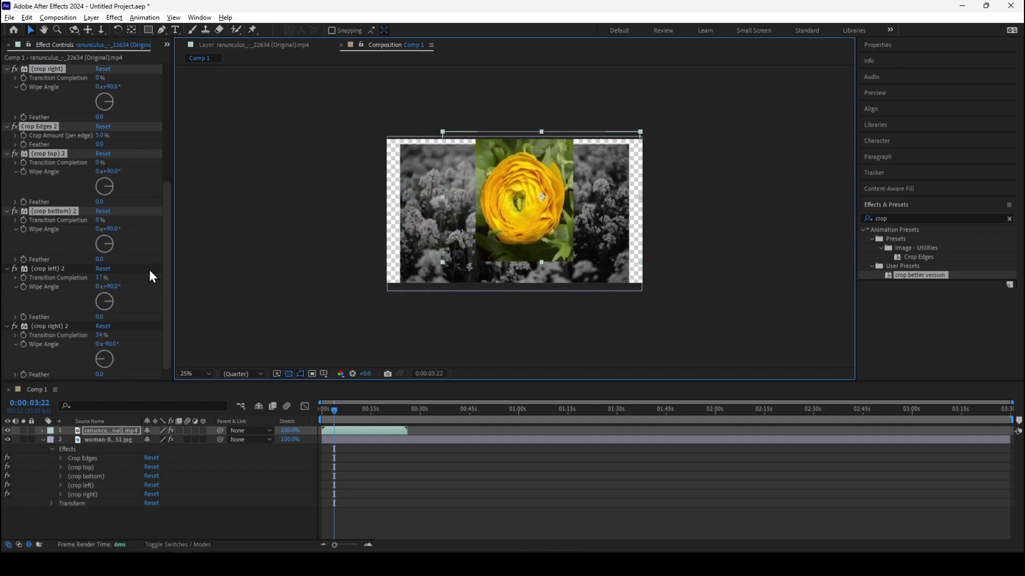
pyautogui.click(103, 268)
pyautogui.click(103, 327)
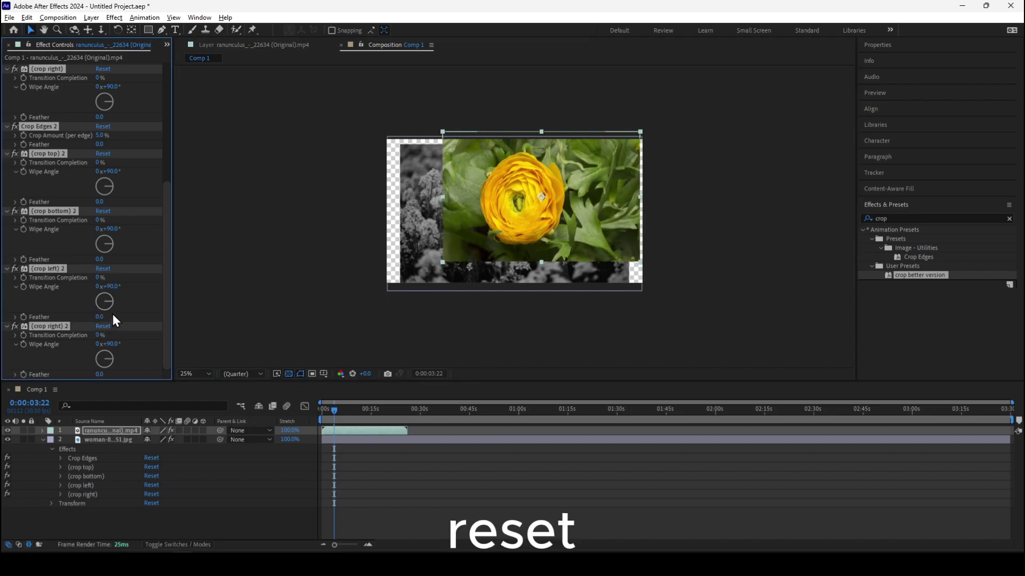
# Hide the woman image layer and move and enlarge the flower video to fill the composition
pyautogui.moveTo(463, 234)
pyautogui.mouseDown()
pyautogui.moveTo(430, 239)
pyautogui.moveTo(462, 249)
pyautogui.mouseUp()
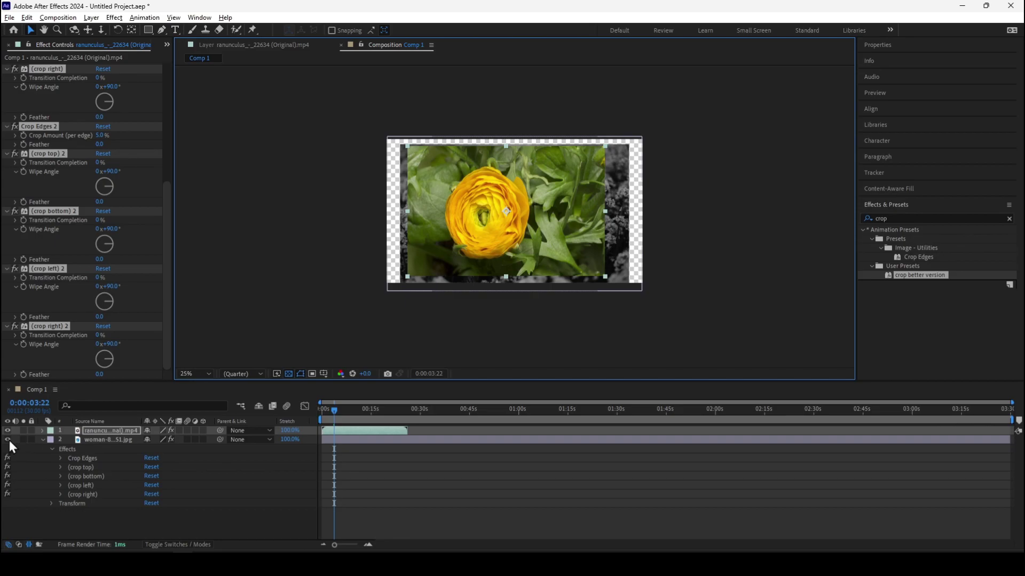
pyautogui.click(43, 439)
pyautogui.click(96, 399)
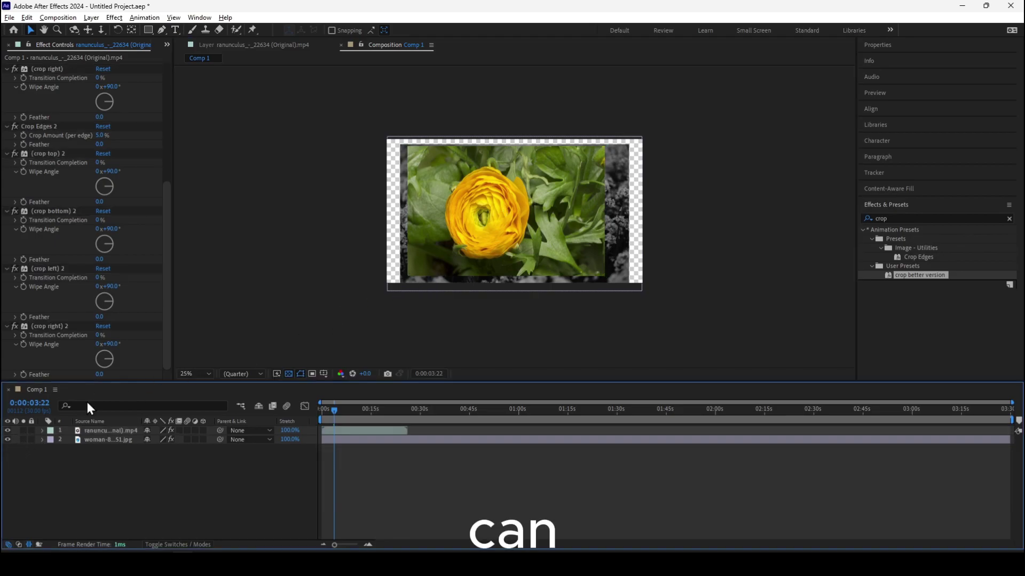
pyautogui.click(7, 440)
pyautogui.moveTo(453, 273); pyautogui.dragTo(427, 266)
pyautogui.moveTo(605, 274); pyautogui.dragTo(665, 293)
pyautogui.scroll(5, 146, 188)
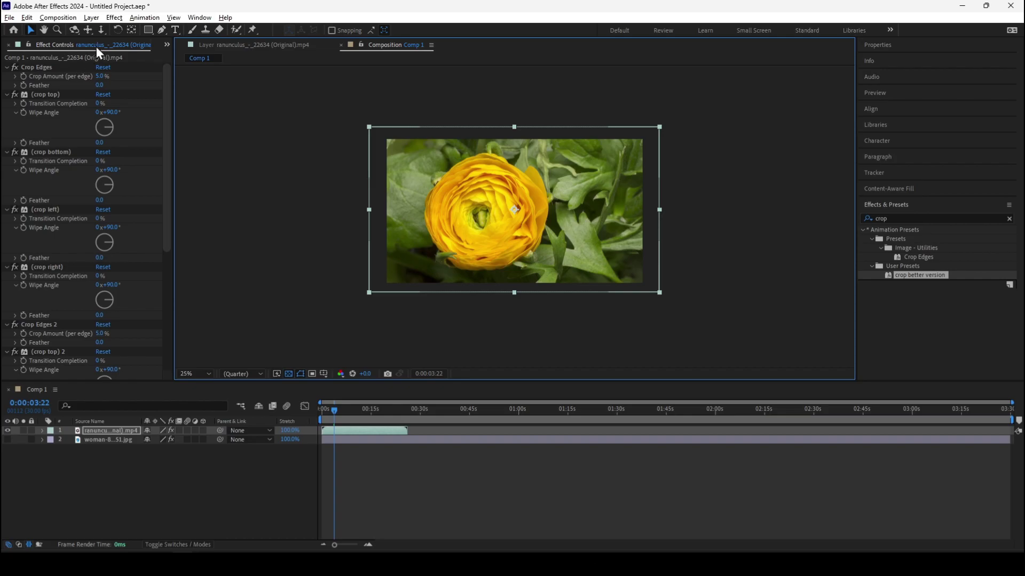
# Save the flower's crop effects as the 'crop better version' animation preset, overwriting the old file
pyautogui.click(144, 17)
pyautogui.click(158, 30)
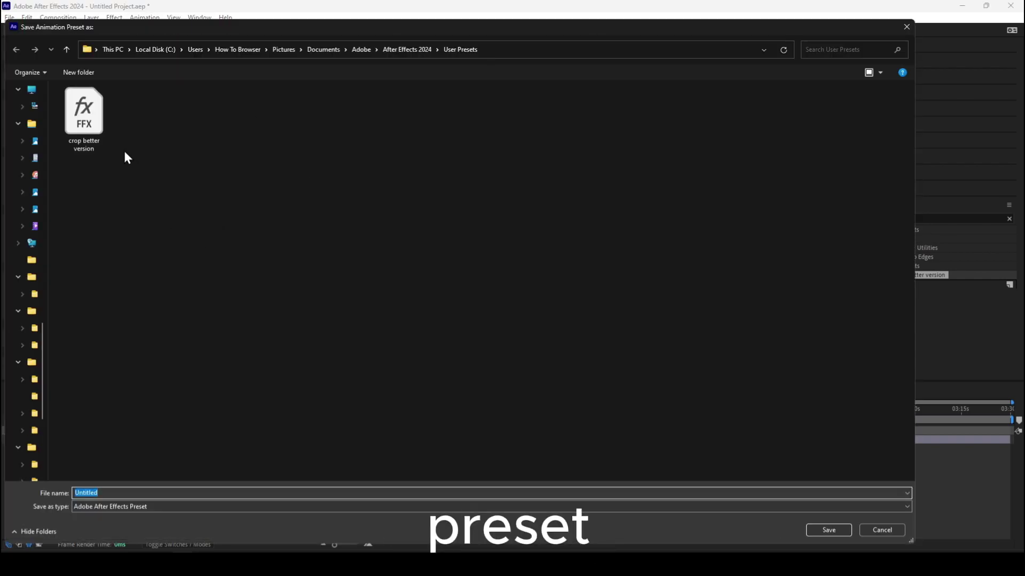
pyautogui.click(89, 123)
pyautogui.rightClick(89, 121)
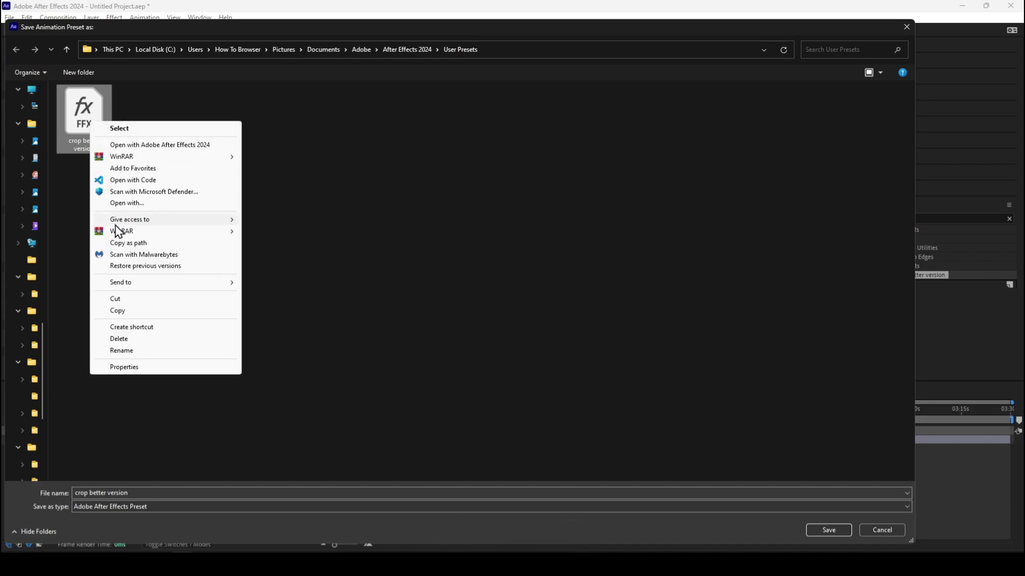
pyautogui.click(126, 336)
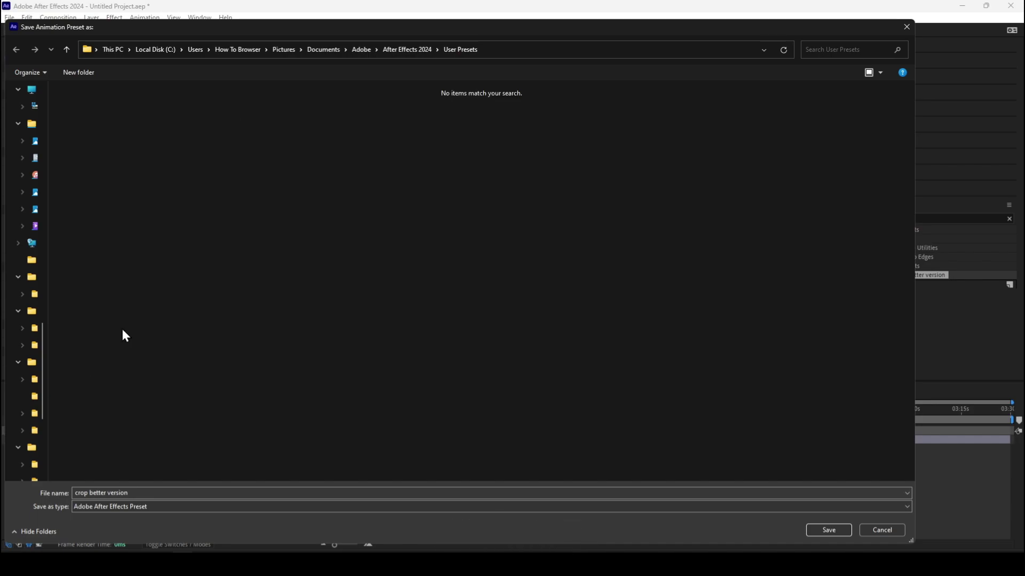
pyautogui.click(812, 530)
pyautogui.click(535, 283)
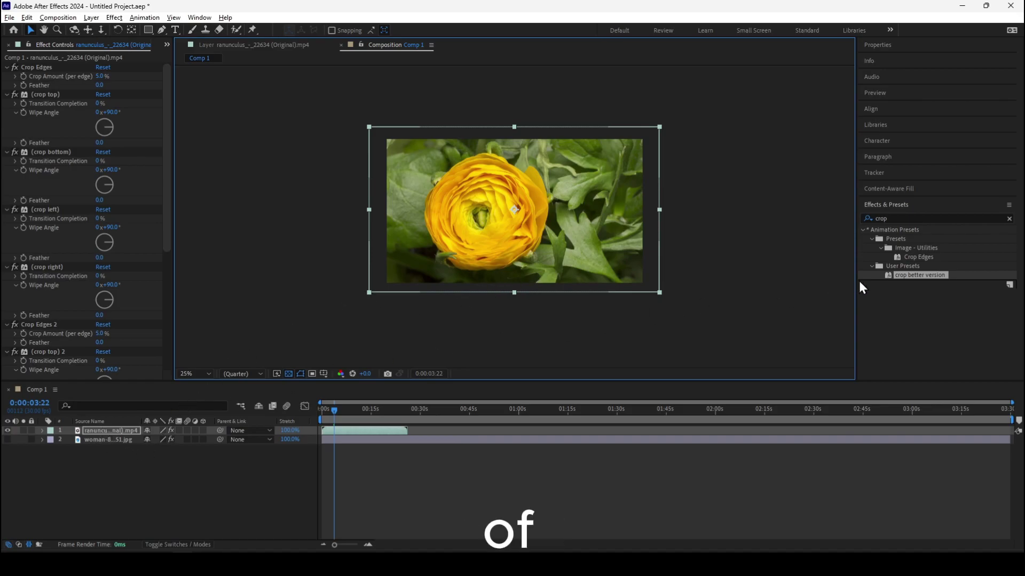
# Apply the crop better version preset to layer 1 and test a left crop wipe on the flower
pyautogui.moveTo(842, 287); pyautogui.dragTo(124, 428)
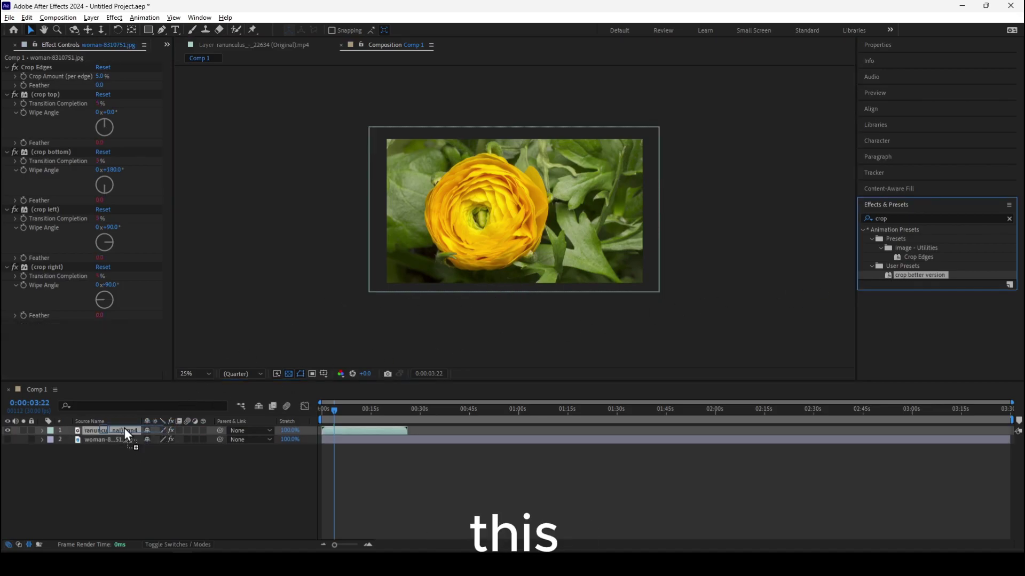
pyautogui.scroll(-5, 93, 247)
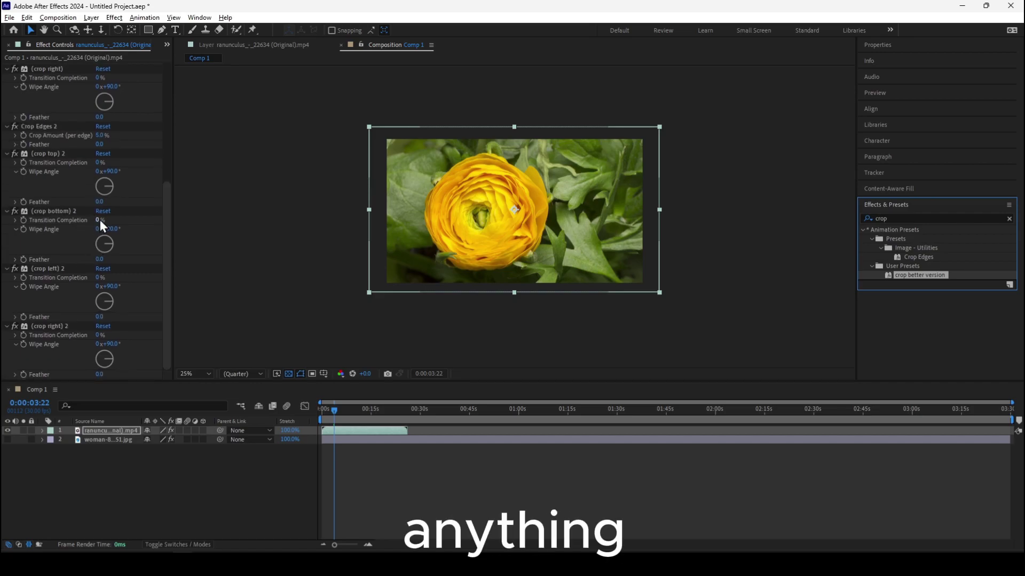
pyautogui.moveTo(99, 220)
pyautogui.mouseDown()
pyautogui.moveTo(120, 219)
pyautogui.moveTo(106, 229)
pyautogui.mouseUp()
pyautogui.click(101, 274)
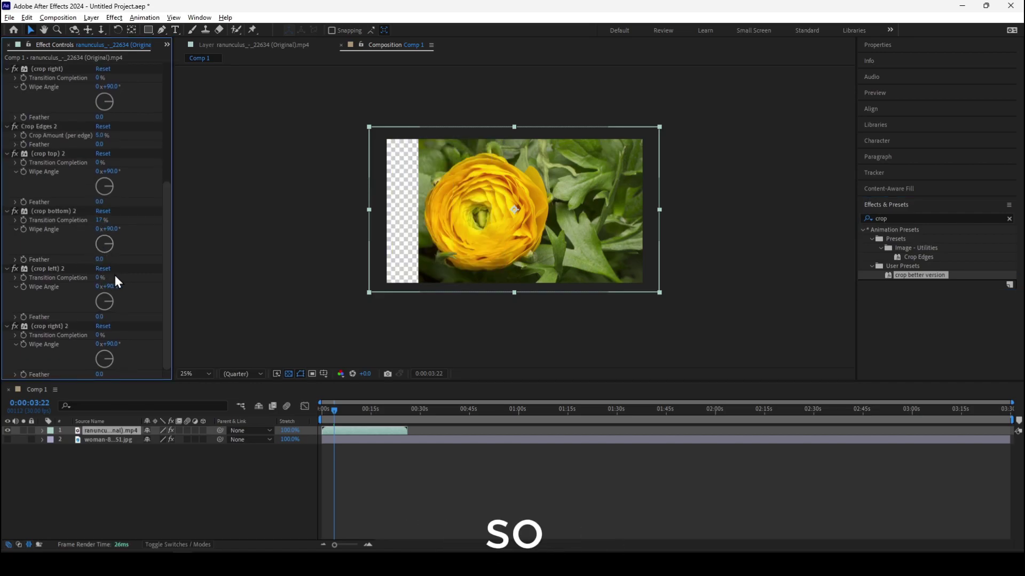
pyautogui.moveTo(99, 278); pyautogui.dragTo(122, 278)
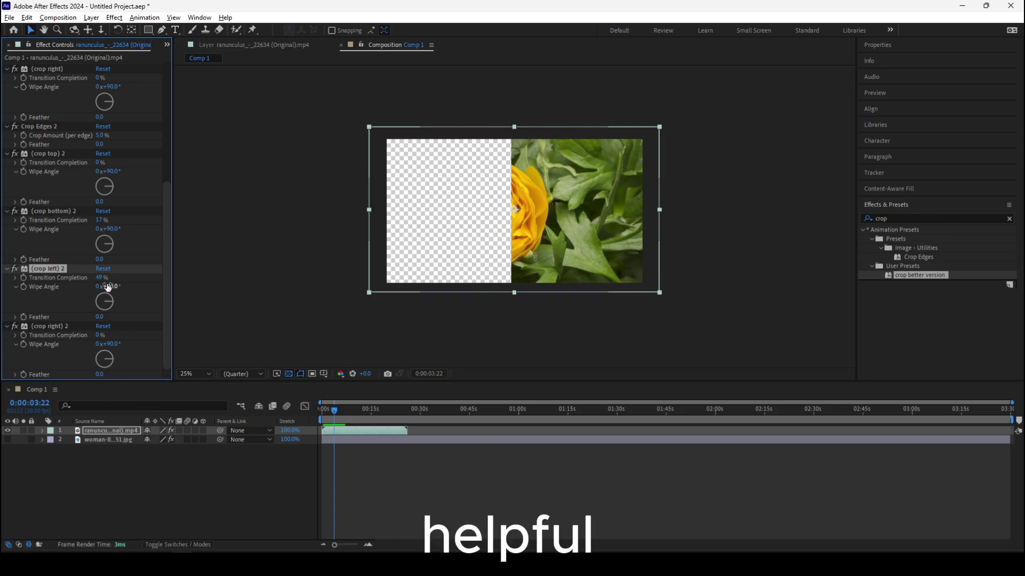
# Undo the test crop back to zero and draw a region of interest around the flower
pyautogui.hotkey('ctrl', 'z')
pyautogui.hotkey('ctrl', 'z')
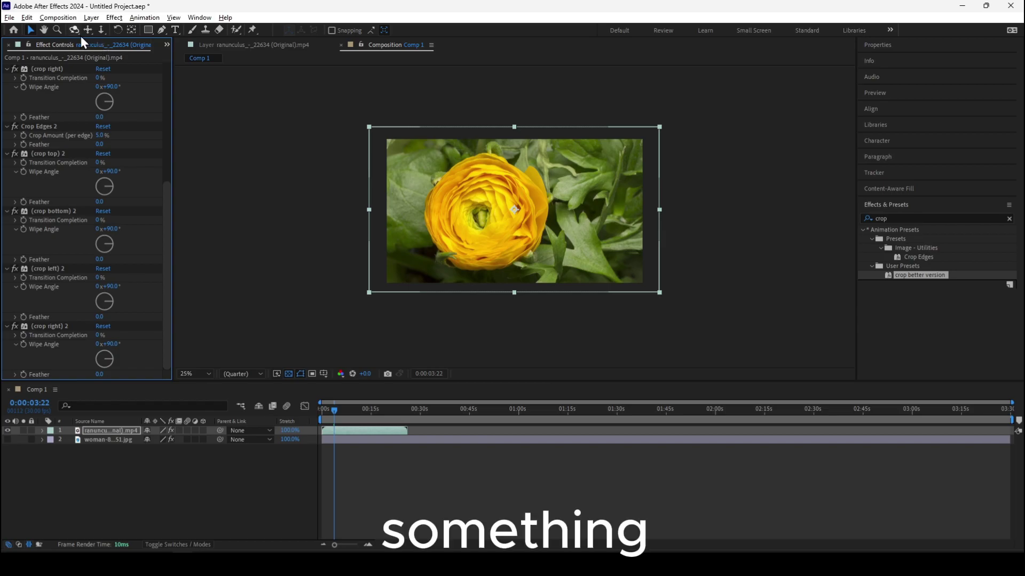
pyautogui.click(313, 375)
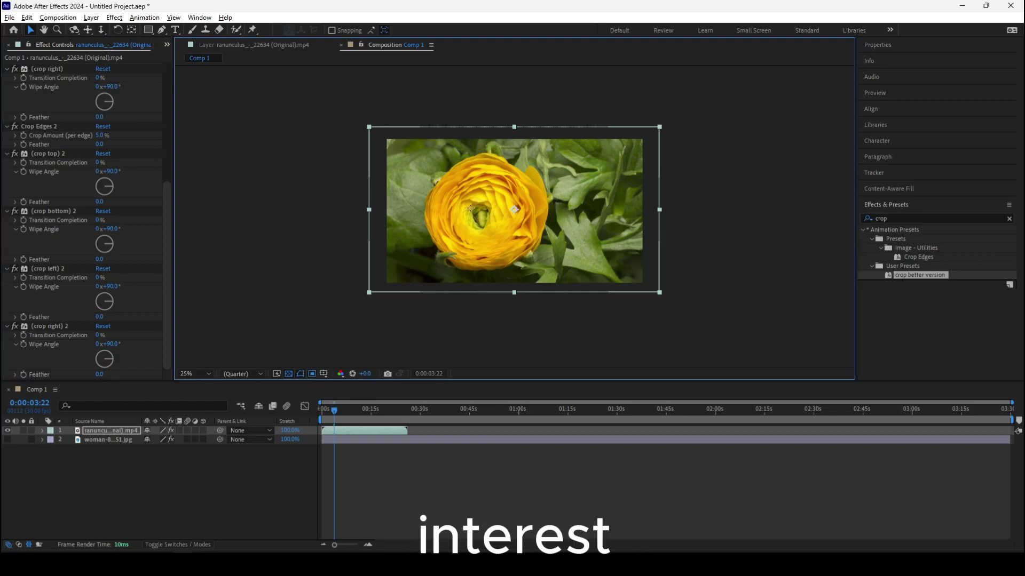
pyautogui.moveTo(404, 148); pyautogui.dragTo(565, 278)
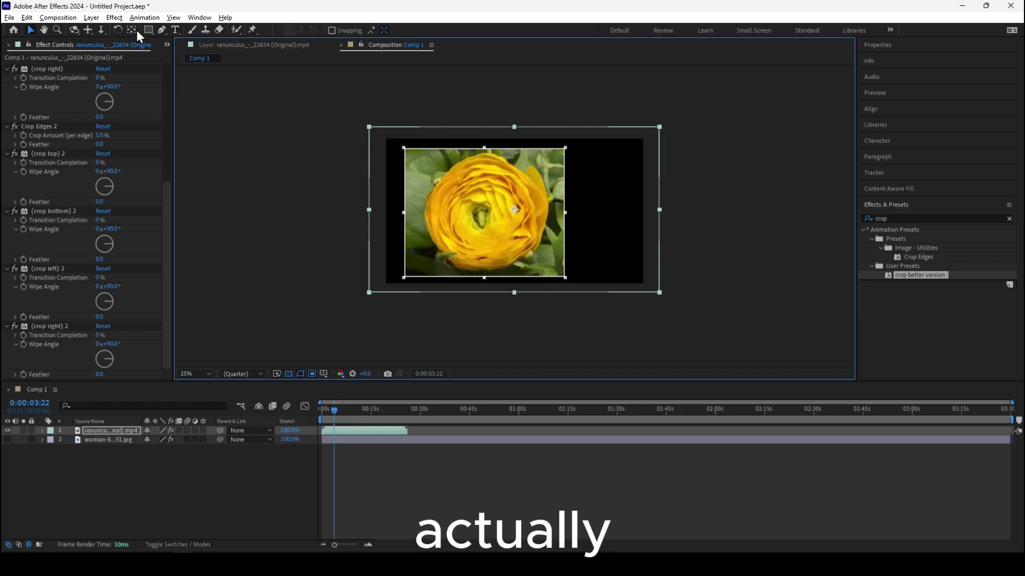
# Crop the composition to the region of interest and confirm its 1188 × 952 px size
pyautogui.click(63, 18)
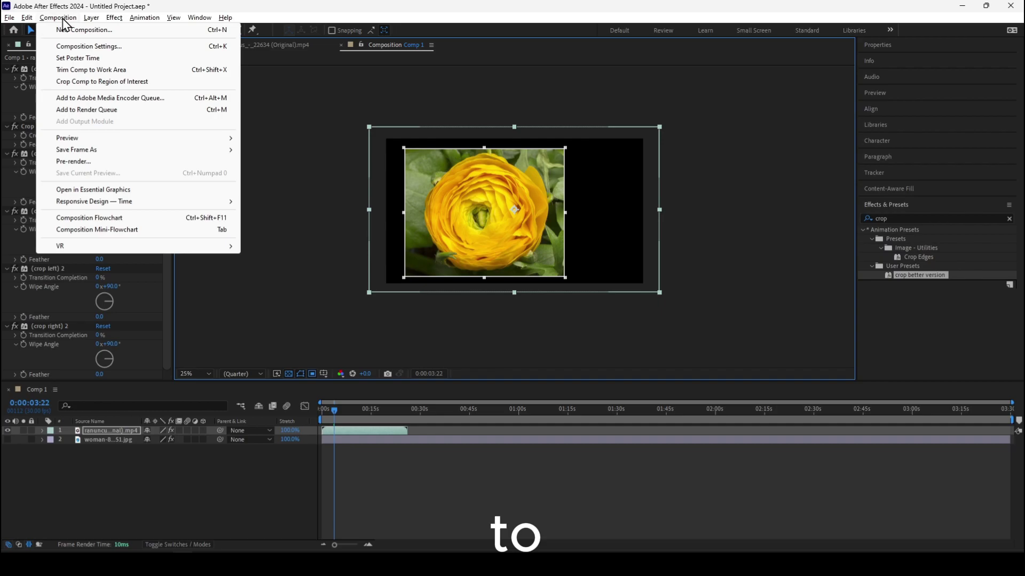
pyautogui.click(109, 83)
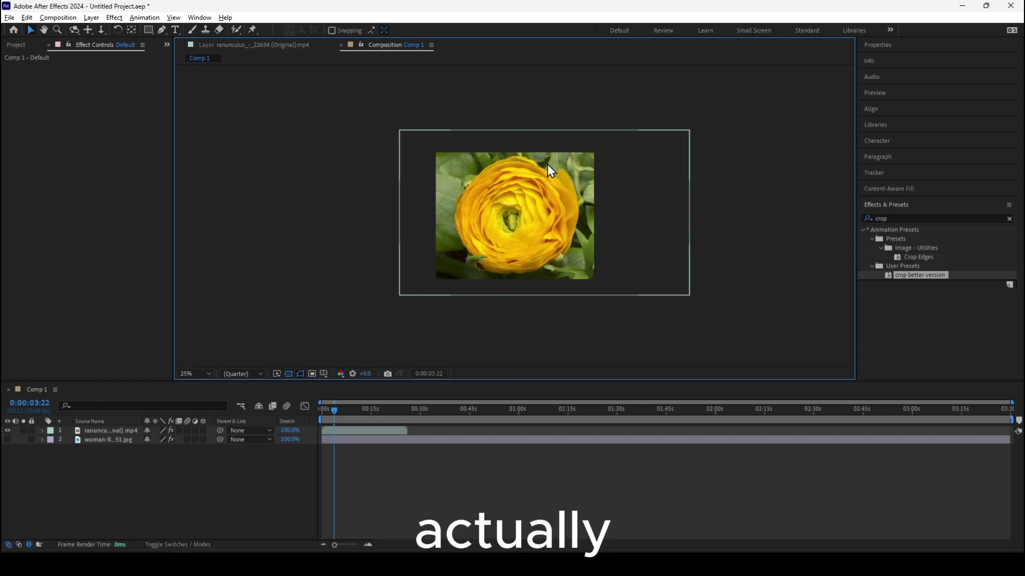
pyautogui.click(53, 17)
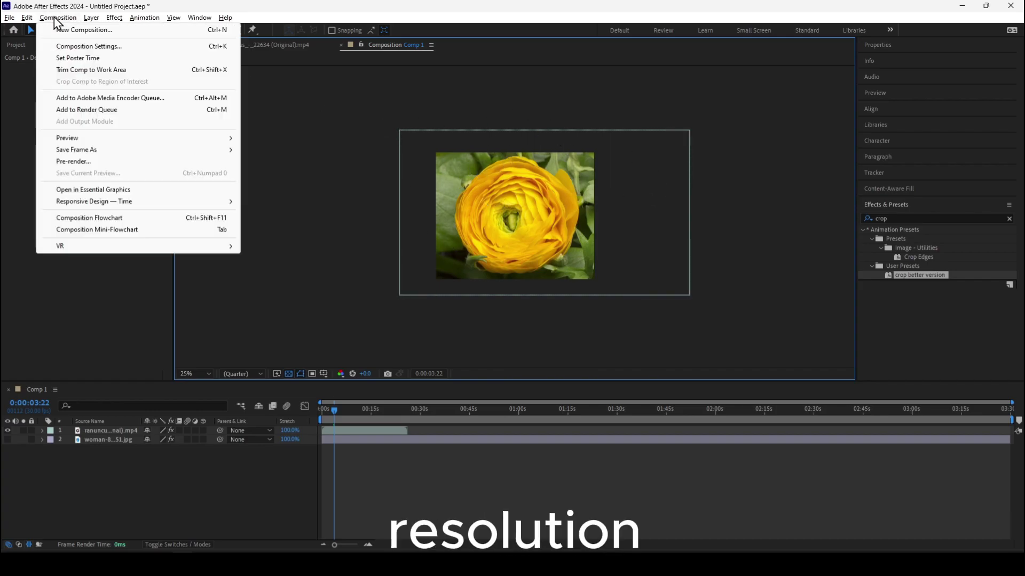
pyautogui.click(27, 20)
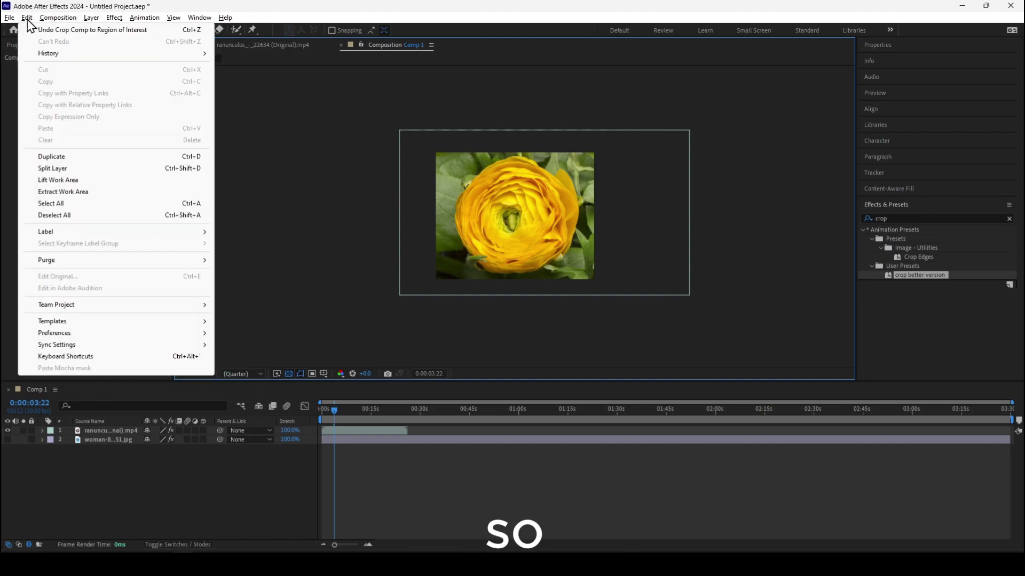
pyautogui.moveTo(73, 24)
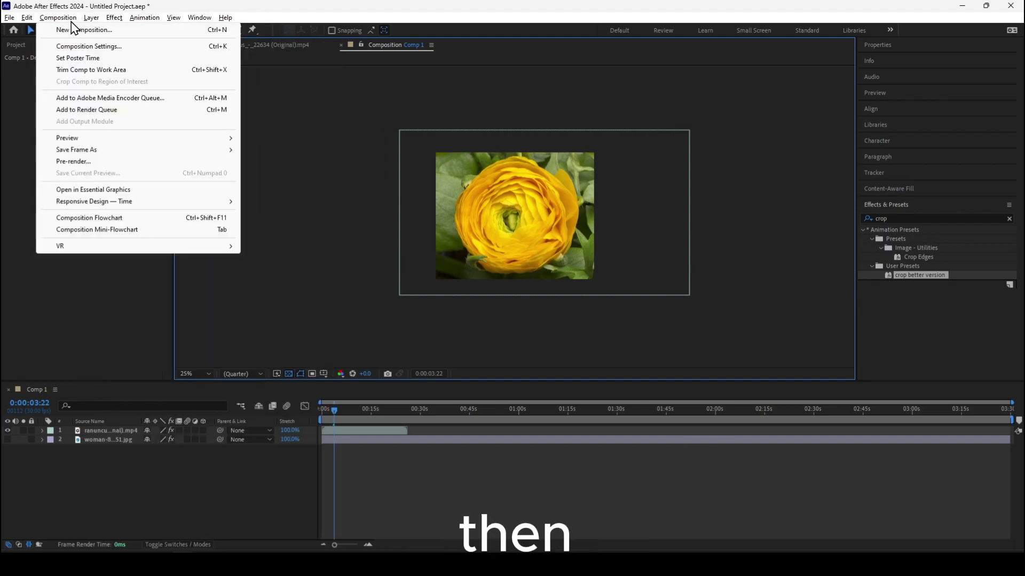
pyautogui.click(90, 47)
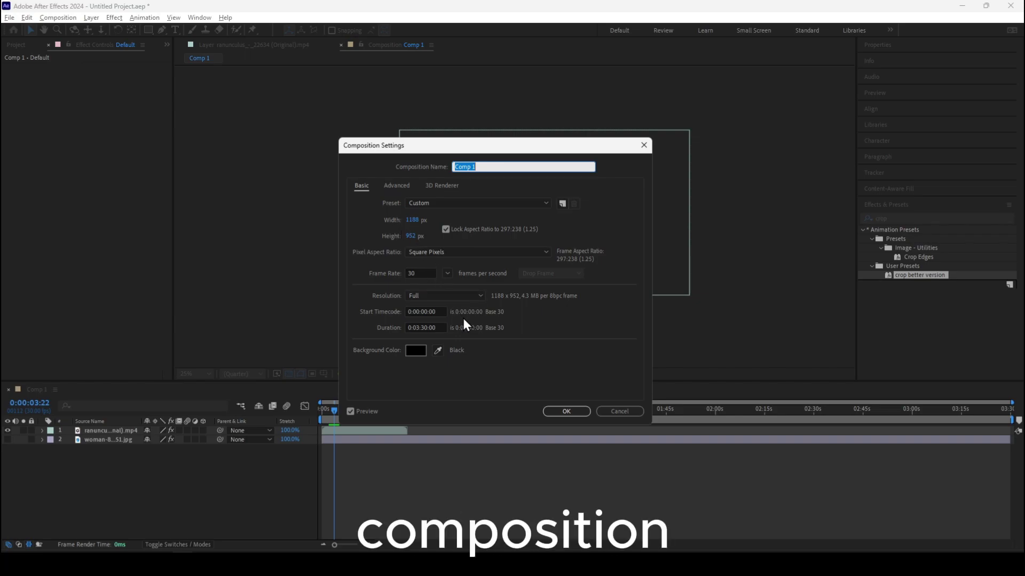
pyautogui.click(566, 411)
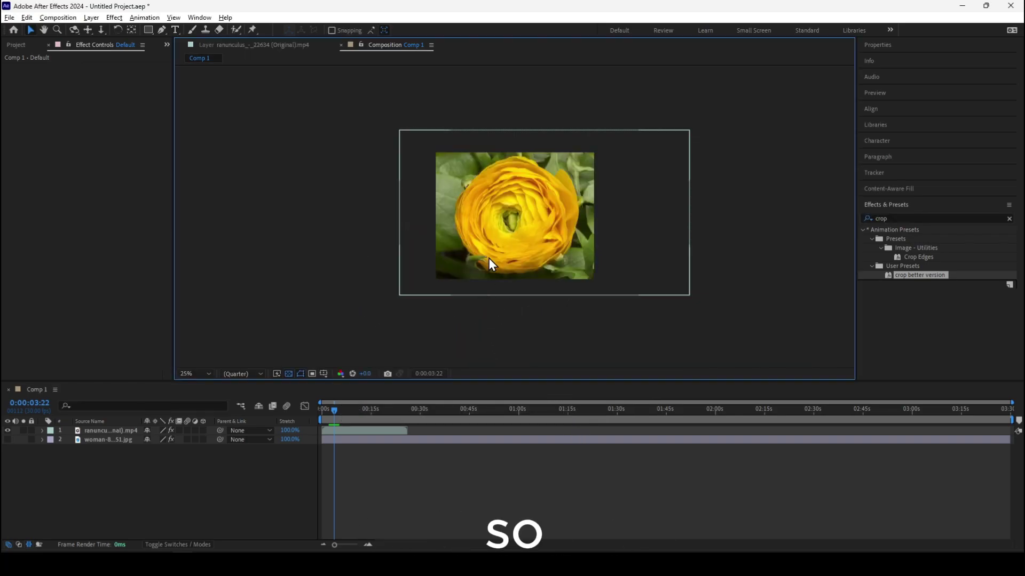
# Move and slightly shrink the flower layer, shifting it right within the cropped comp
pyautogui.moveTo(488, 258)
pyautogui.mouseDown()
pyautogui.moveTo(459, 255)
pyautogui.moveTo(481, 255)
pyautogui.mouseUp()
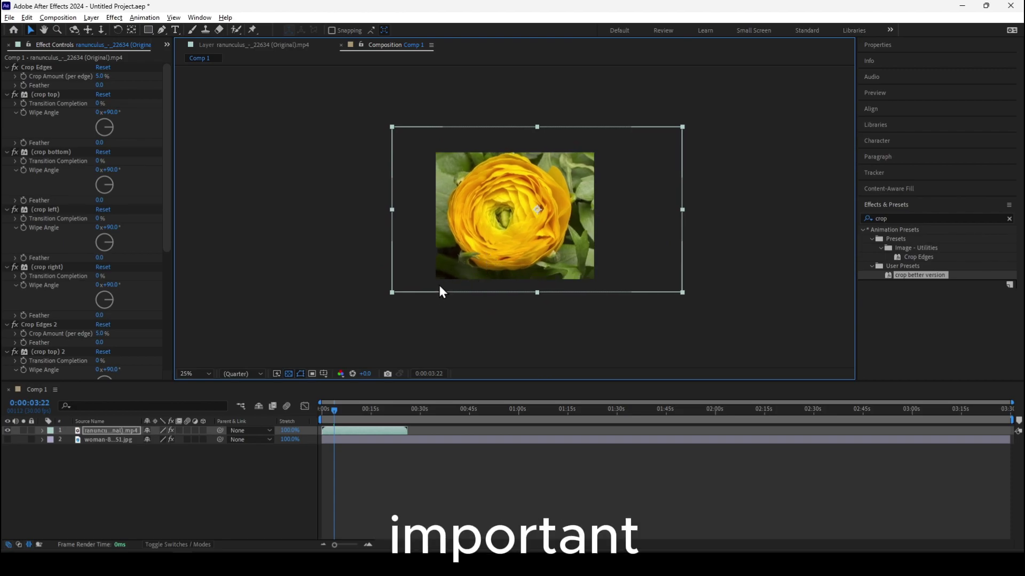
pyautogui.moveTo(393, 292); pyautogui.dragTo(525, 280)
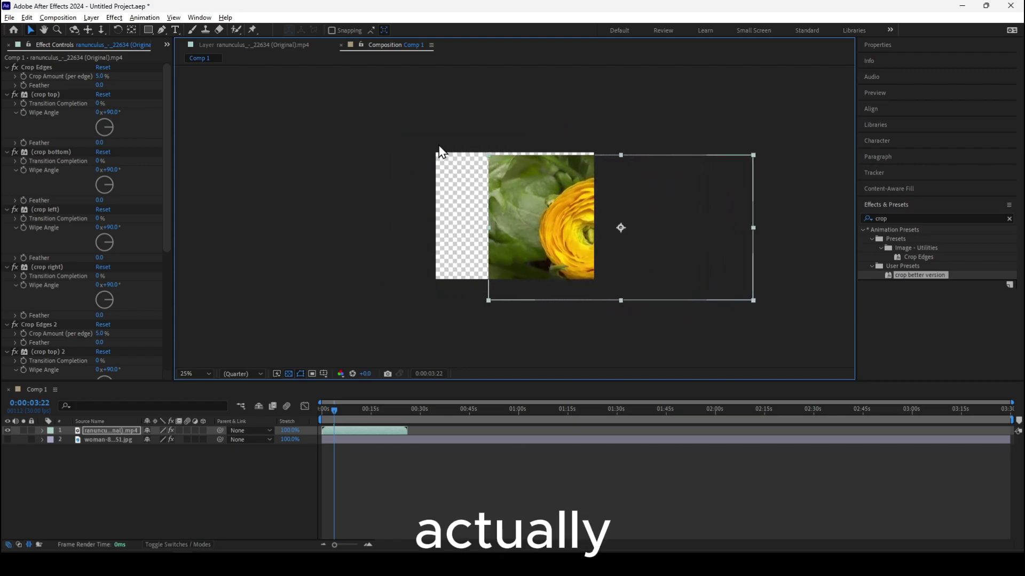
pyautogui.click(411, 231)
pyautogui.click(565, 220)
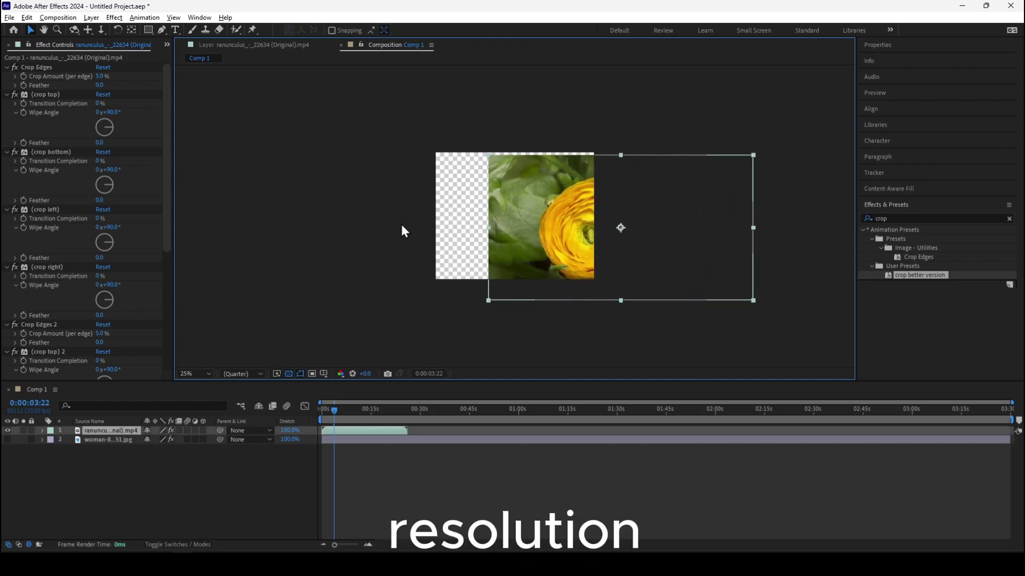